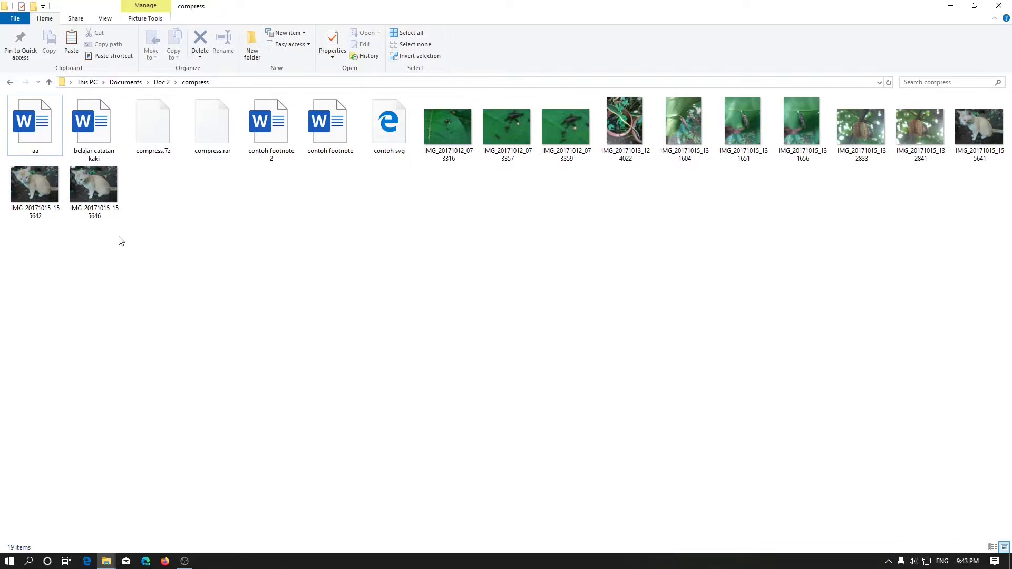
Step: Compress all the pictures from IMG_20171012_073316 through IMG_20171015_155646 into one ZIP archive
click(83, 20)
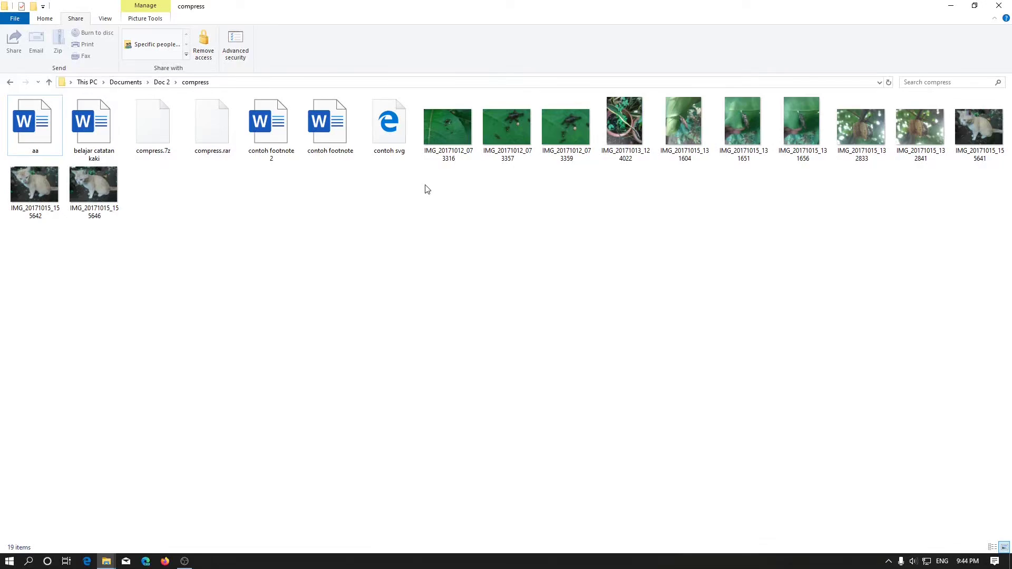
click(437, 136)
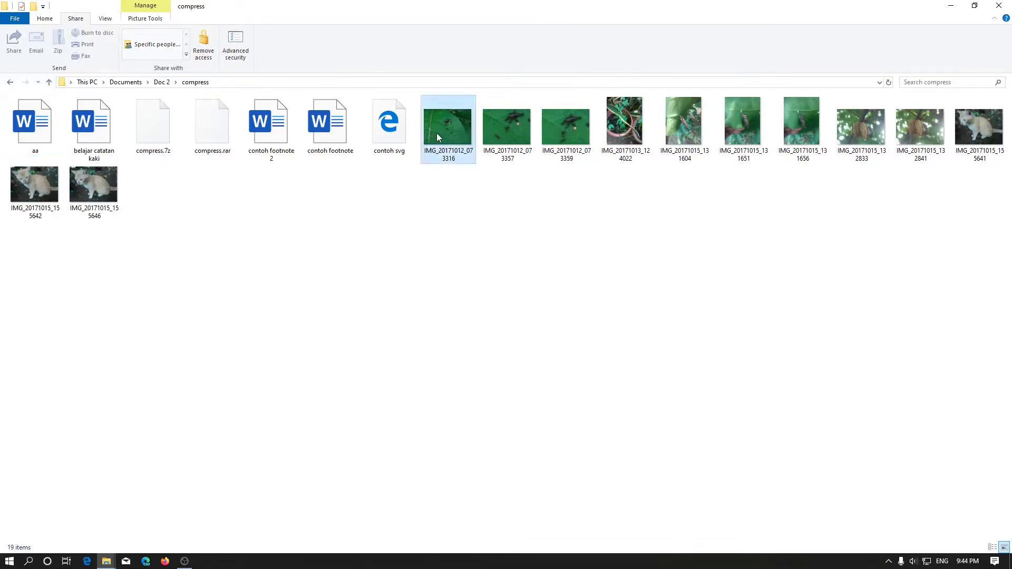
shift+click(104, 191)
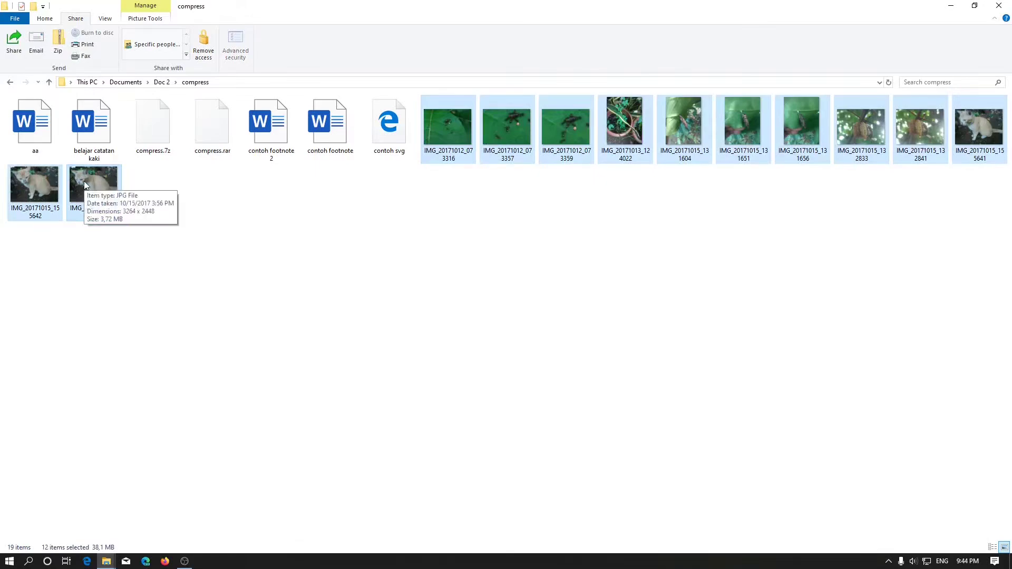
click(58, 39)
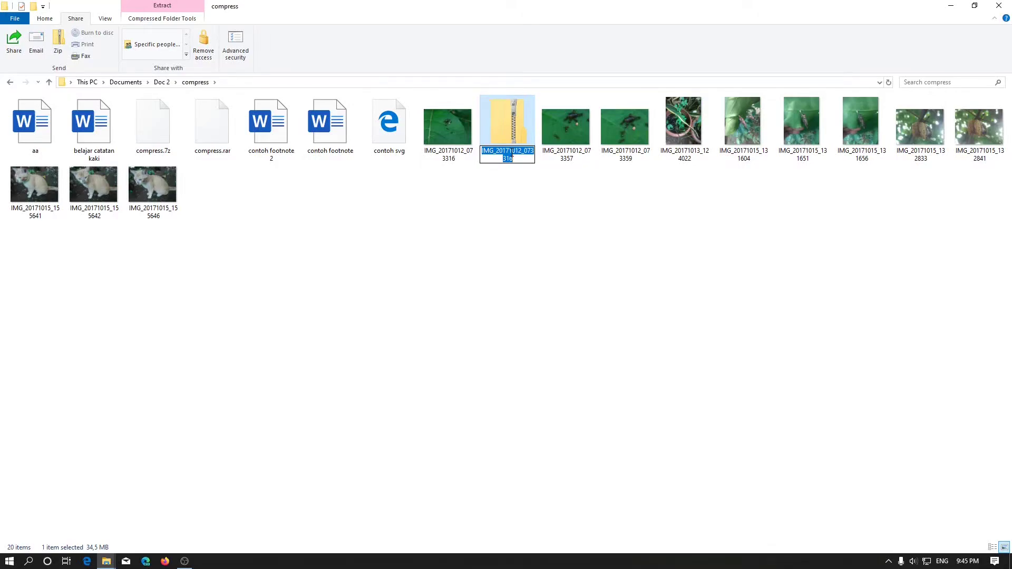
Step: Accept the archive's default name and check the combined size of the items from IMG_20171012_073316 through IMG_20171015_155646
click(450, 127)
shift+click(156, 200)
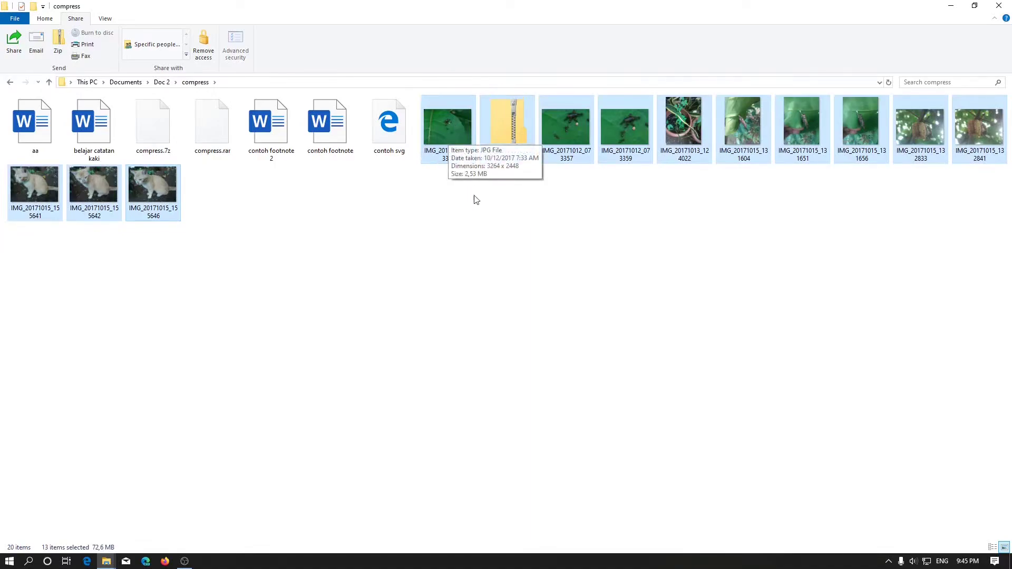
click(485, 182)
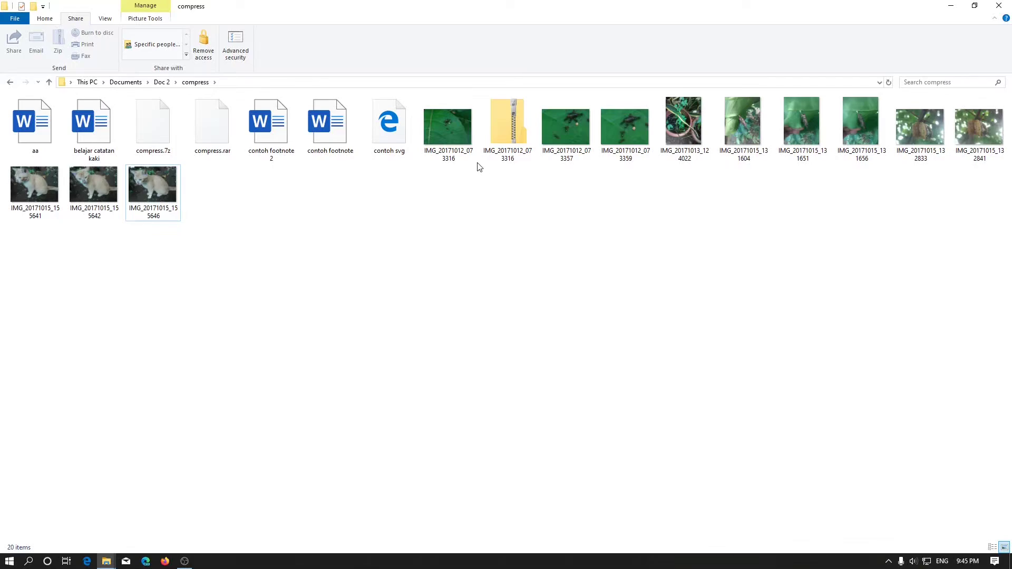
Step: Compress pictures IMG_20171012_073359 through IMG_20171015_131651 together with contoh footnote 2, contoh footnote and contoh svg into a zipped folder with the default name
click(641, 124)
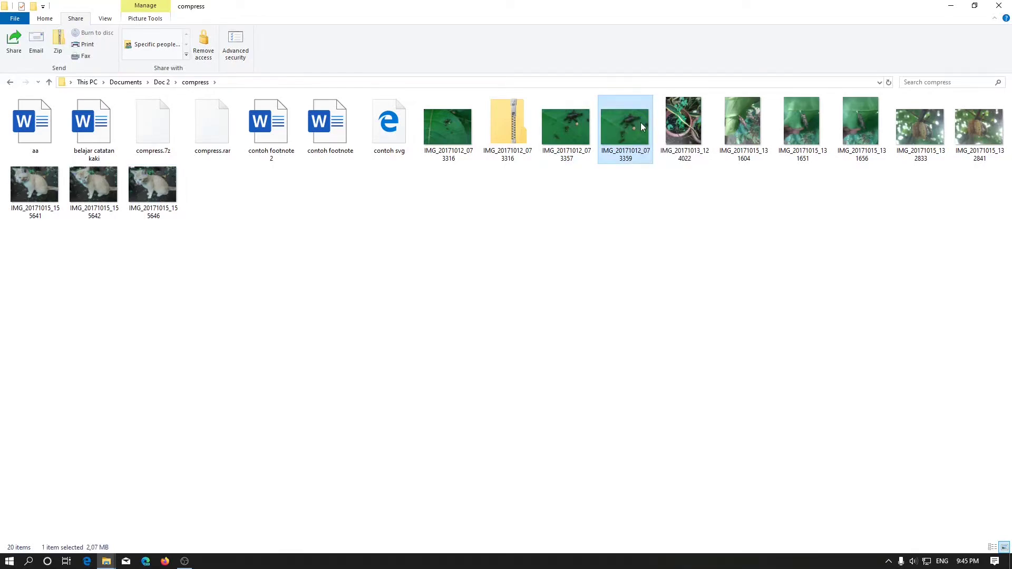
shift+click(789, 121)
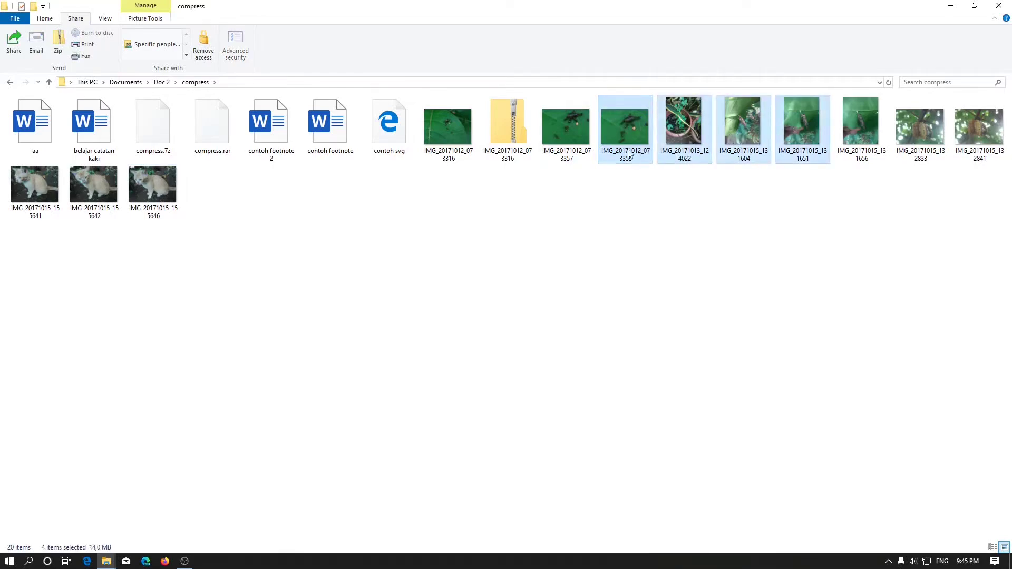
drag(276, 180, 386, 121)
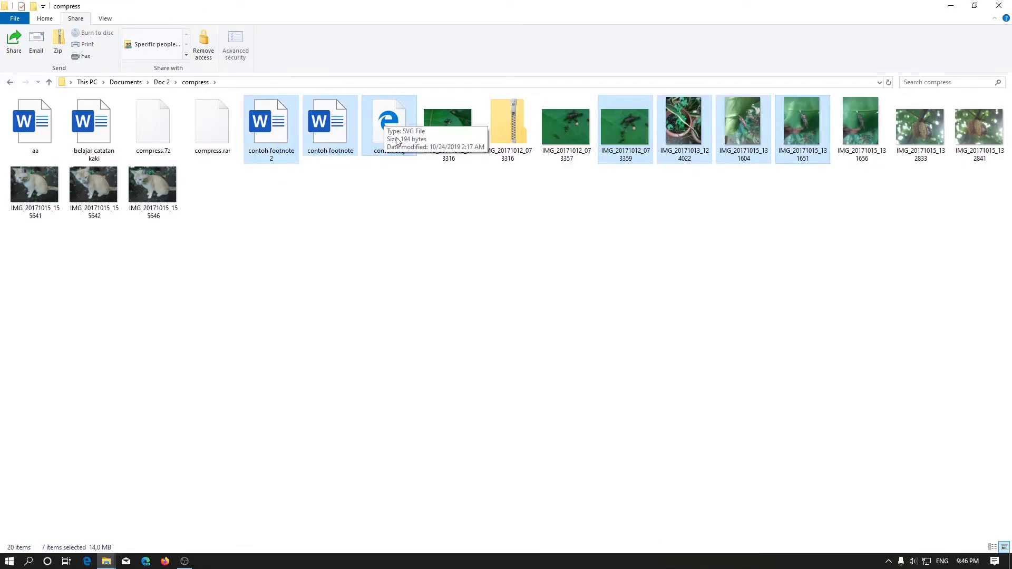
right_click(396, 133)
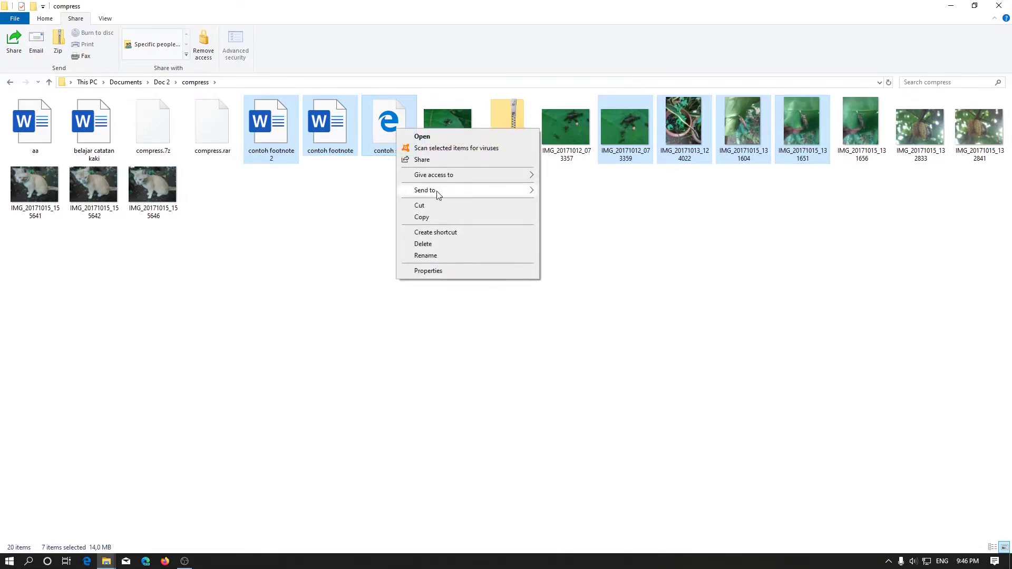
mouse_move(438, 194)
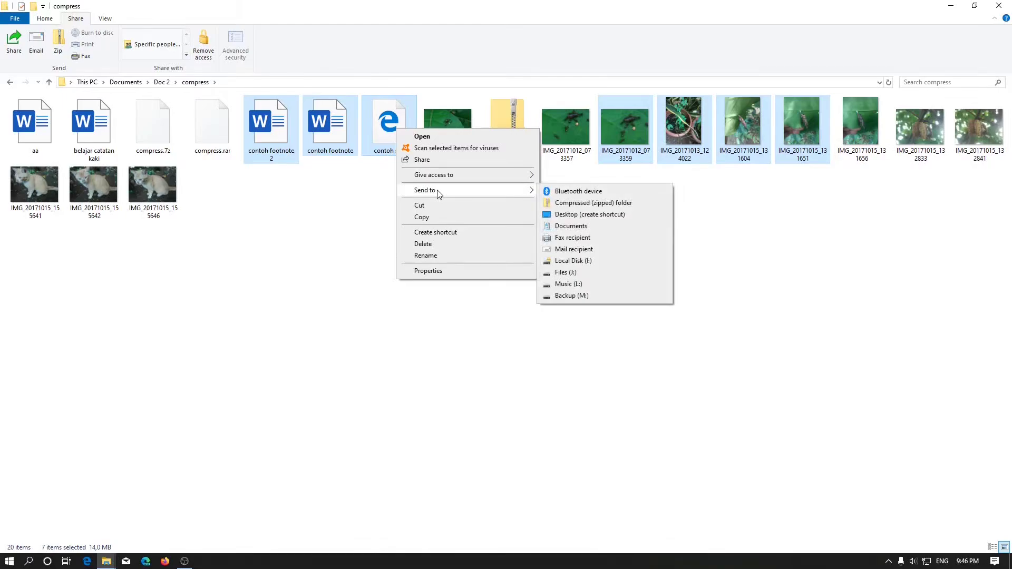
click(581, 204)
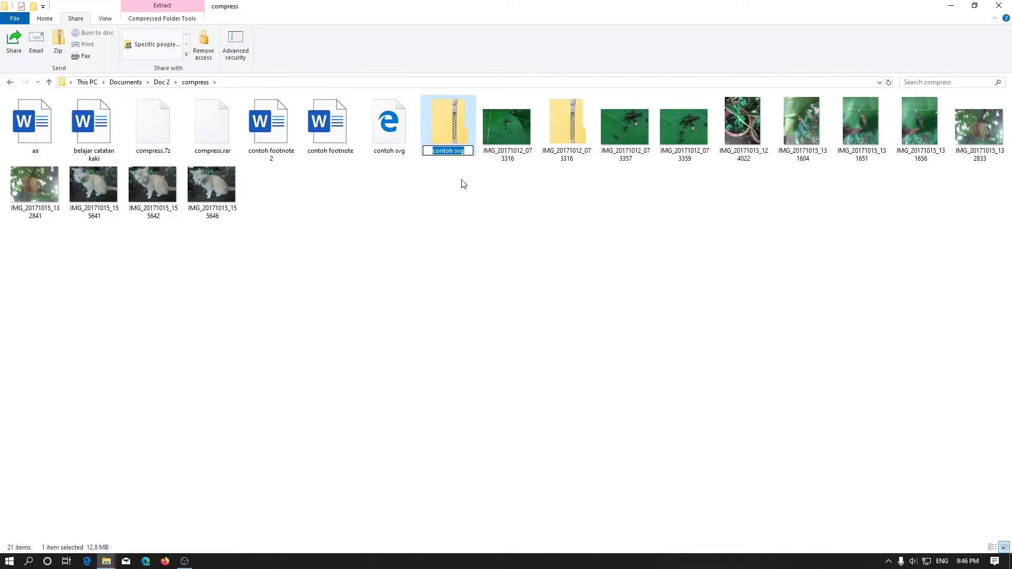
click(358, 206)
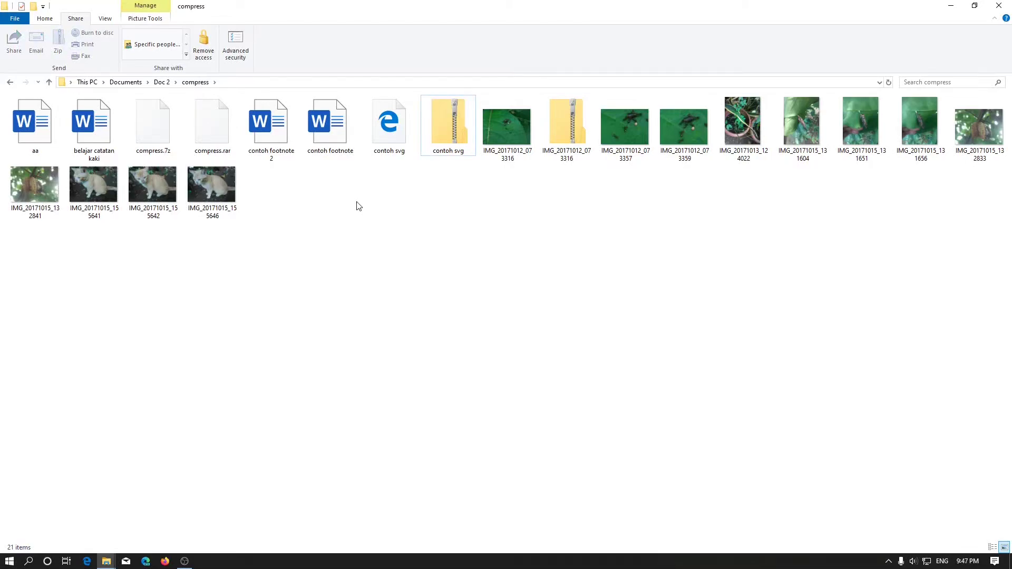
Step: Create a folder named "file kompres" and move aa, belajar catatan kaki, IMG_20171015_132841 and IMG_20171015_155641 into it
right_click(357, 203)
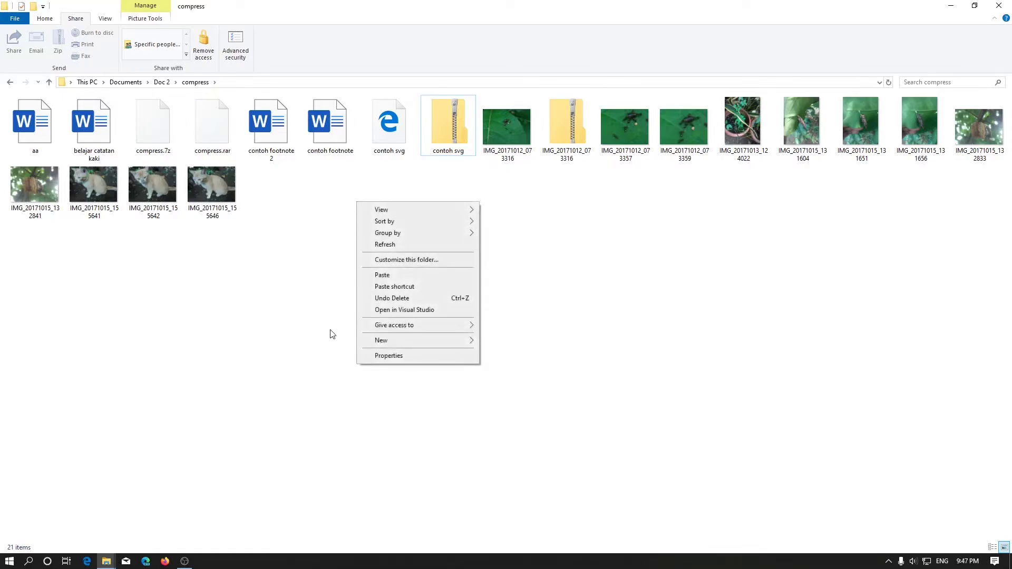
mouse_move(433, 343)
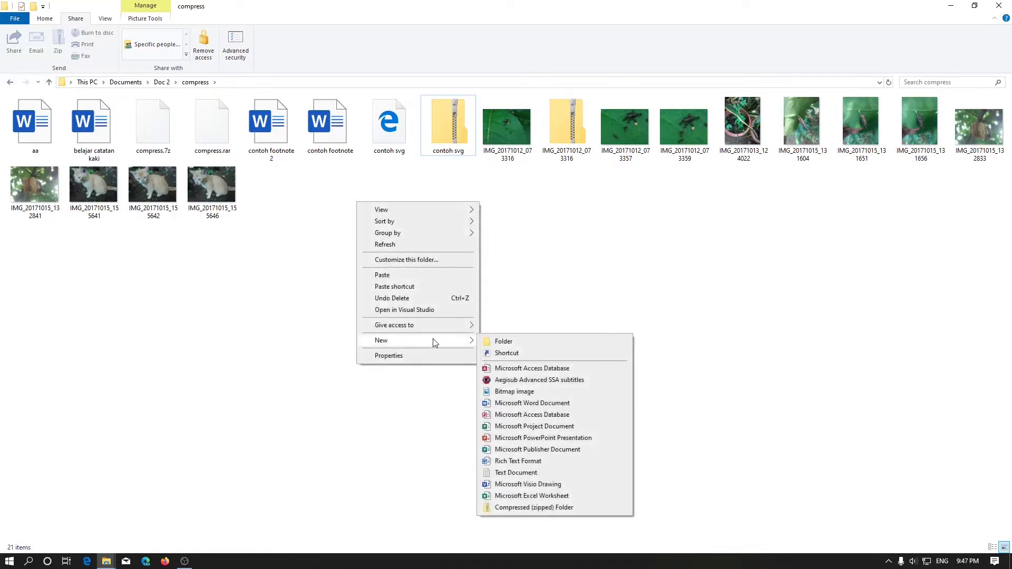
click(523, 343)
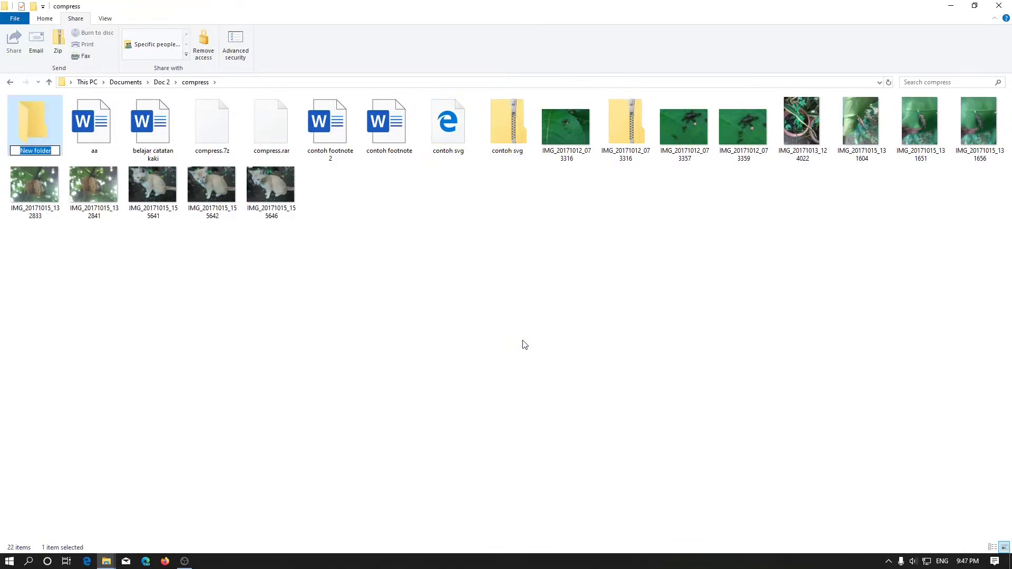
text(file kompres)
key(Return)
drag(92, 260, 143, 121)
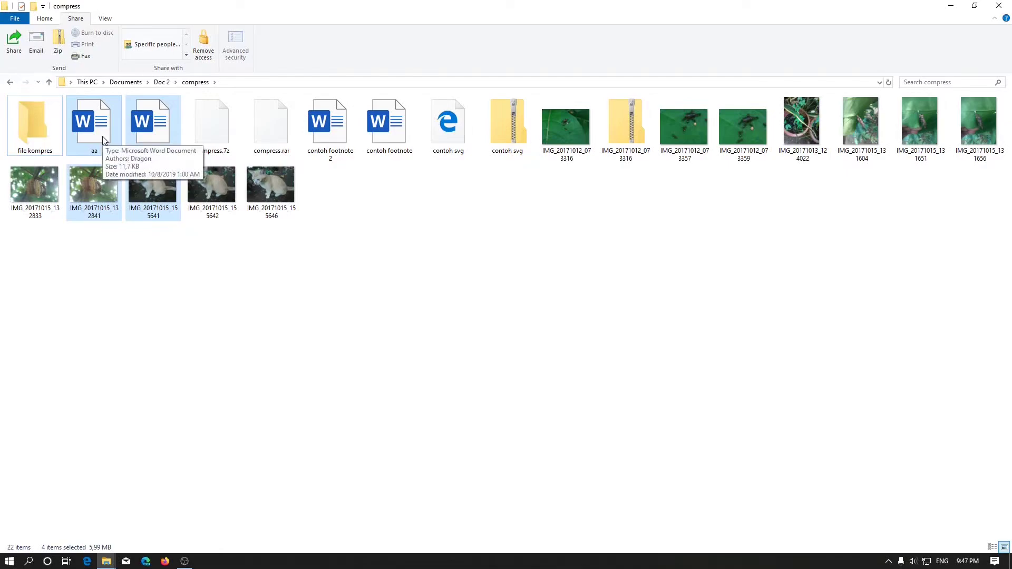
drag(103, 140, 43, 122)
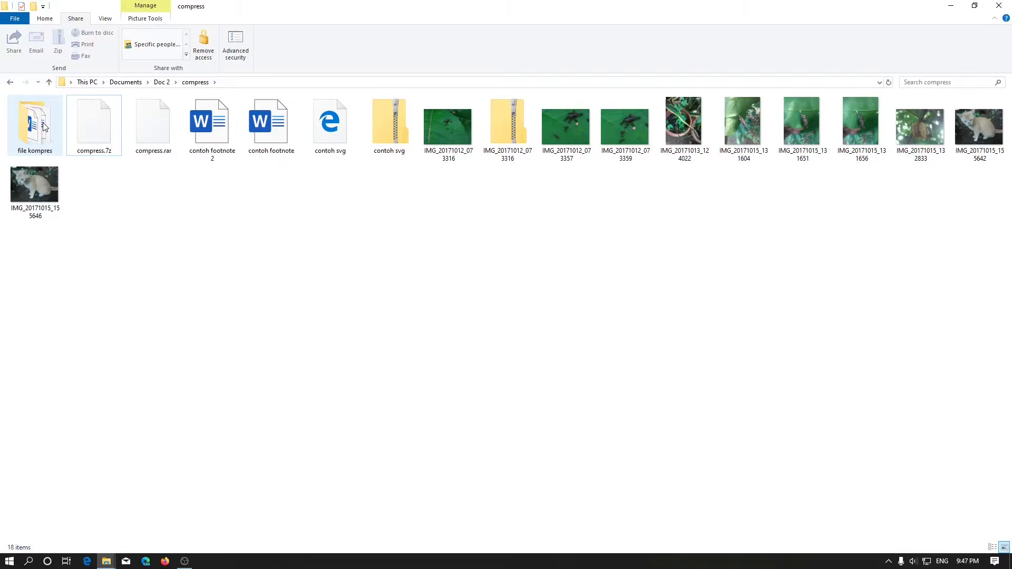
Step: Compress the file kompres folder into a ZIP archive and keep its default name
click(44, 127)
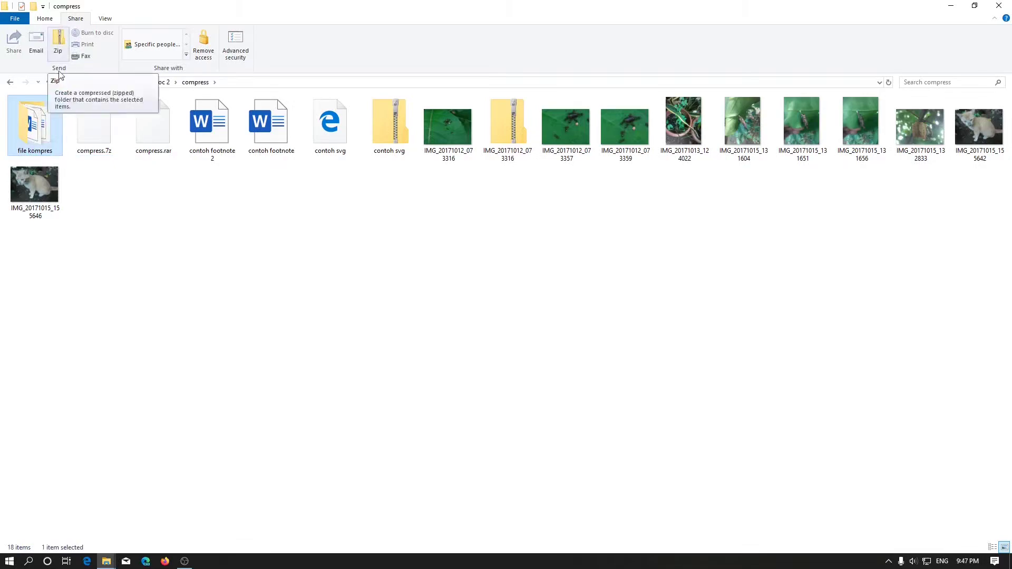
right_click(46, 124)
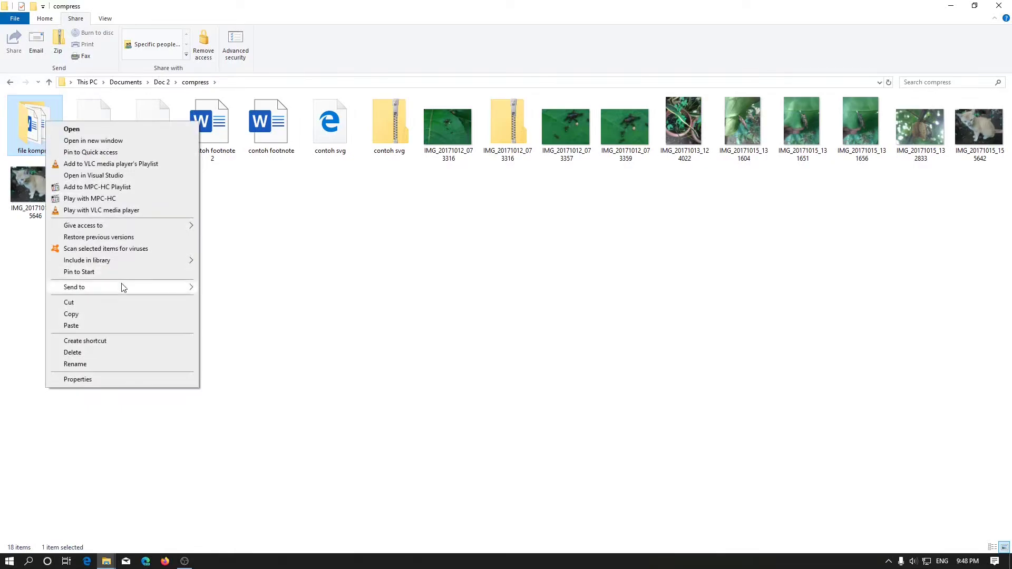
mouse_move(122, 287)
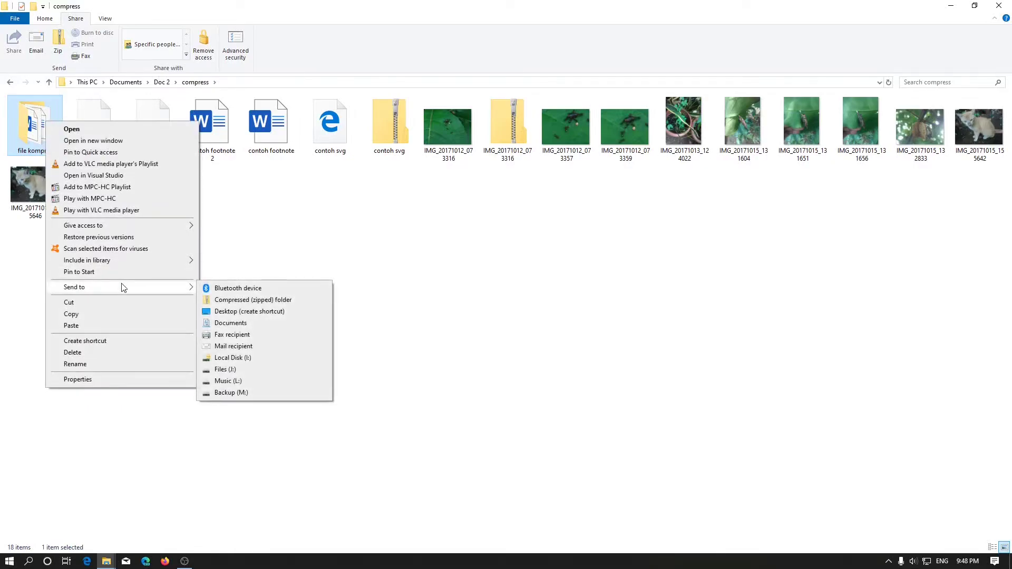
click(62, 45)
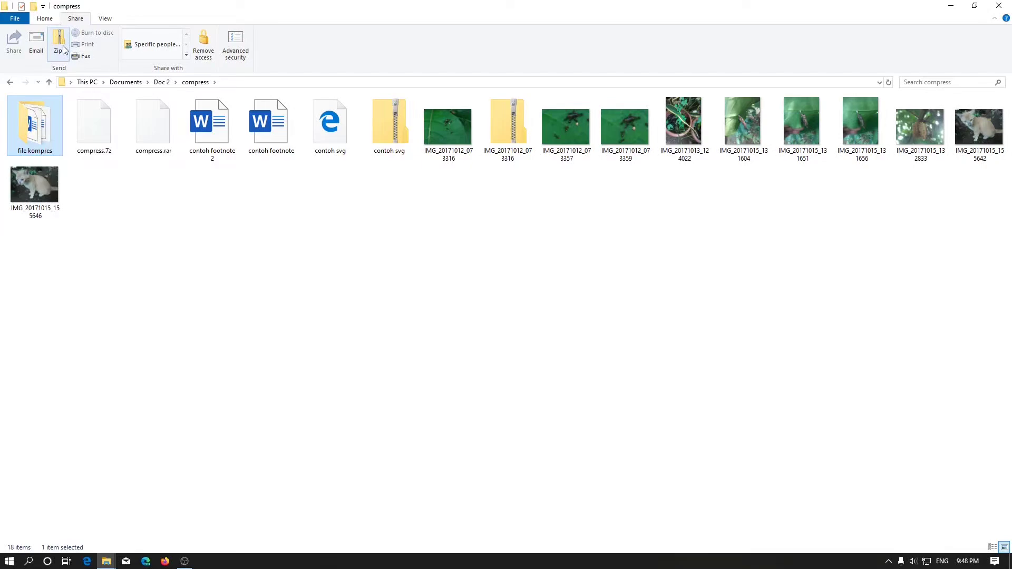
click(59, 45)
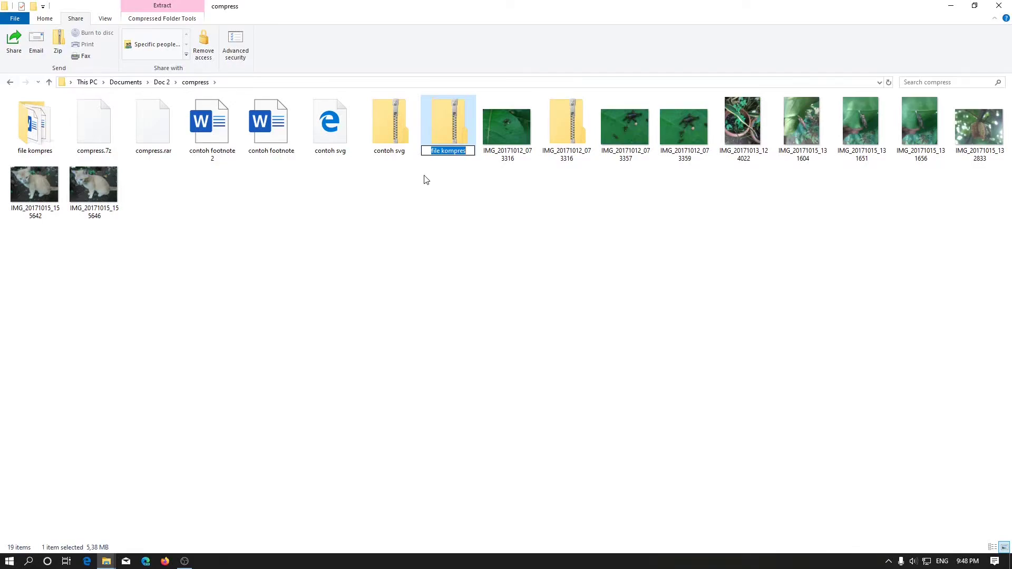
key(Return)
click(425, 180)
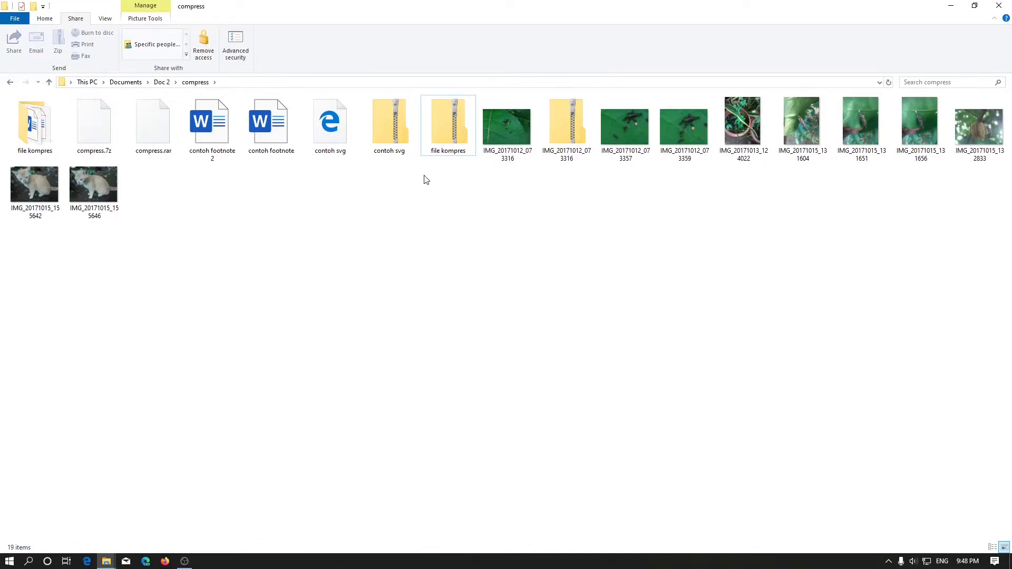
Step: Create a new empty compressed (zipped) folder named "foto" in the compress folder
right_click(412, 211)
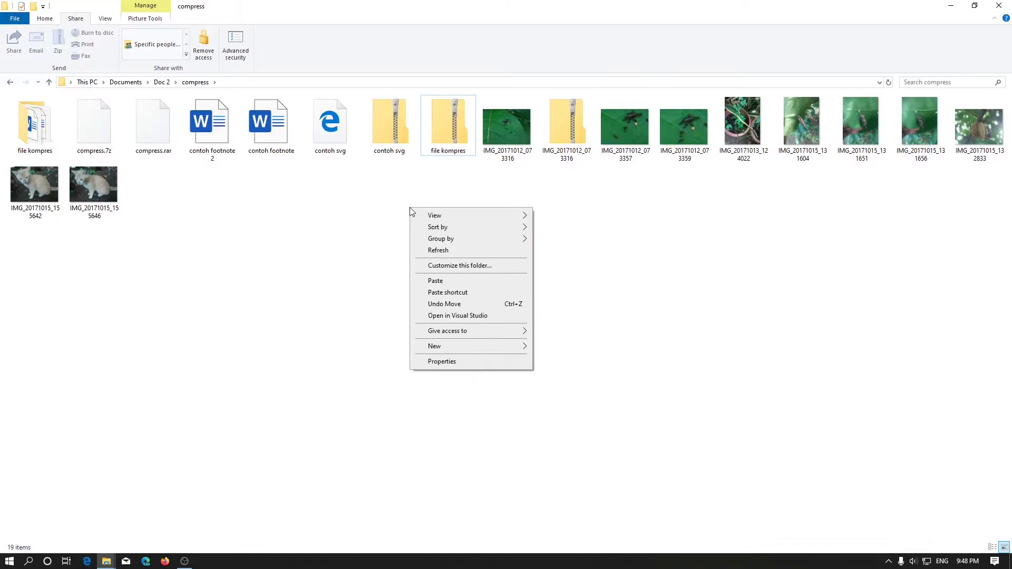
mouse_move(476, 351)
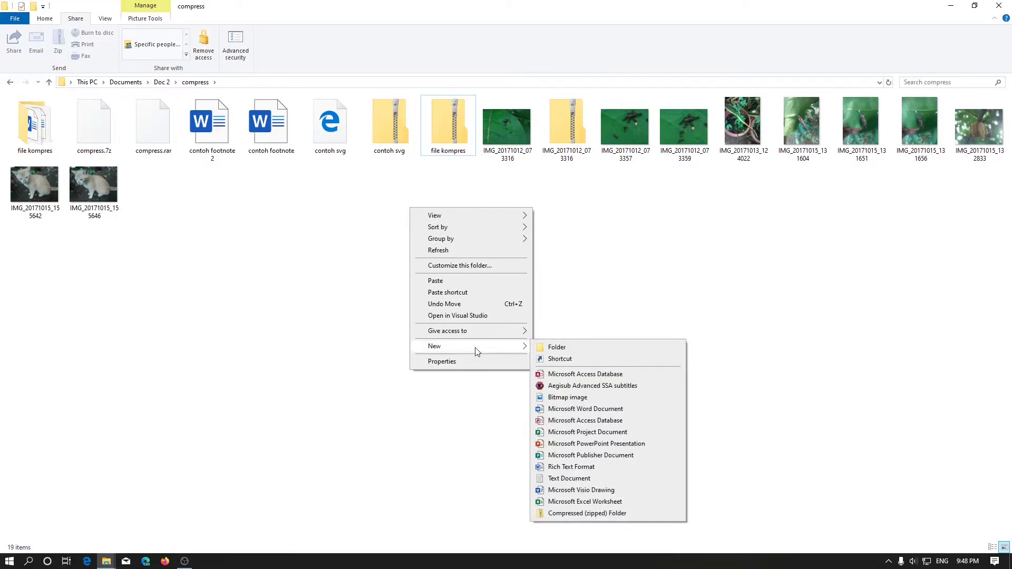
click(589, 515)
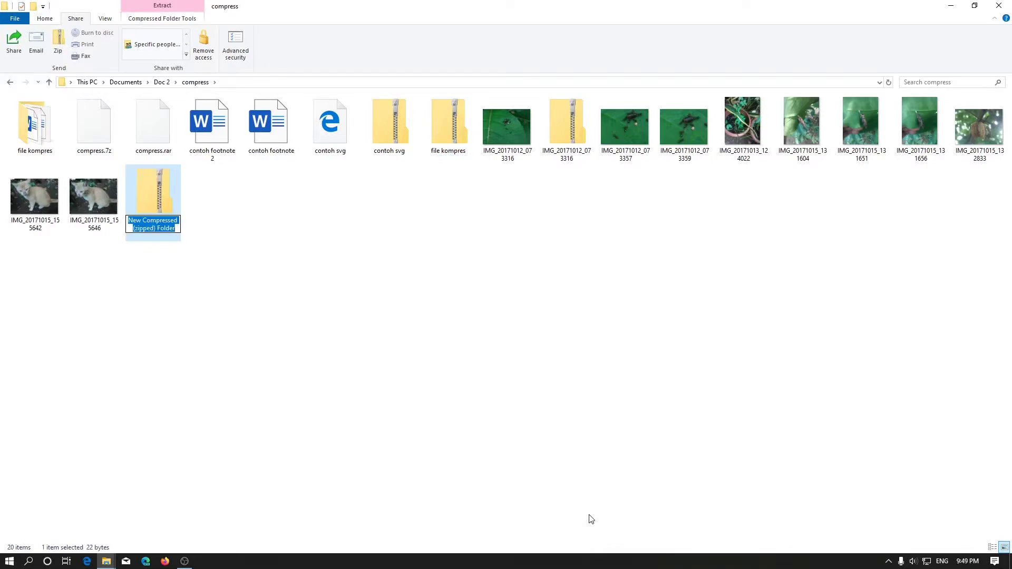
text(foto)
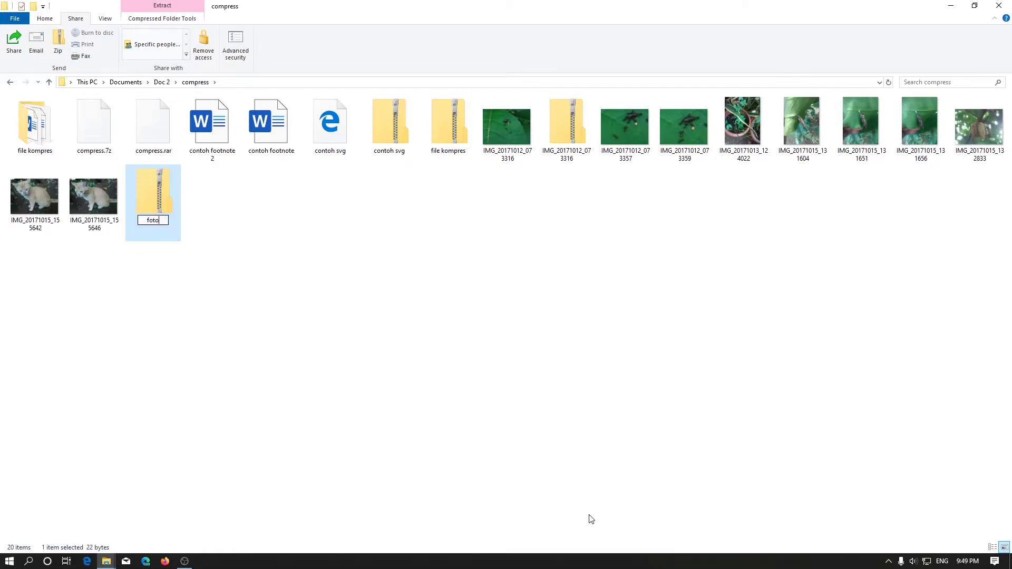
key(Return)
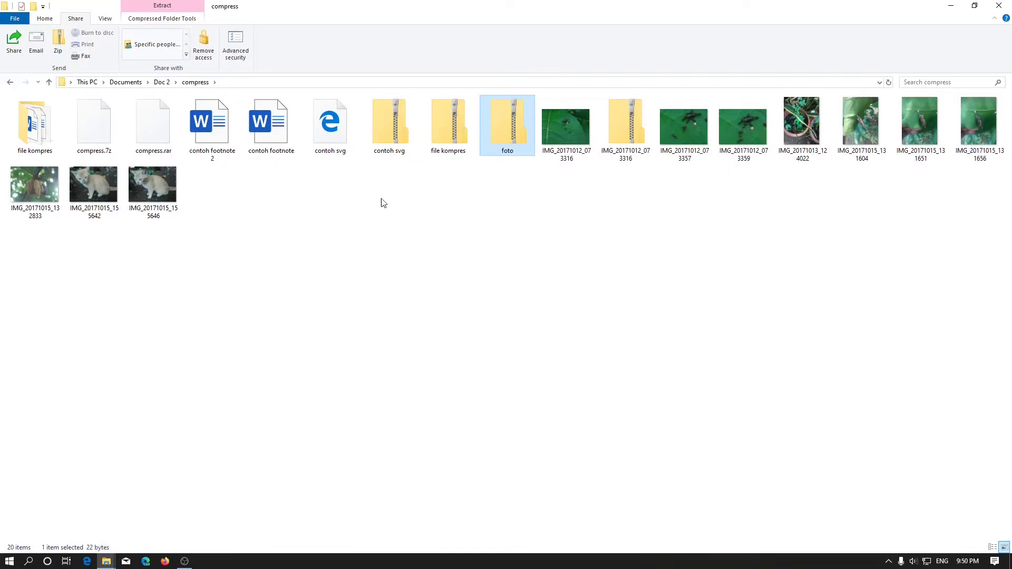
Step: Copy contoh footnote 2, contoh footnote and contoh svg into the foto archive and open it to view its contents
click(628, 136)
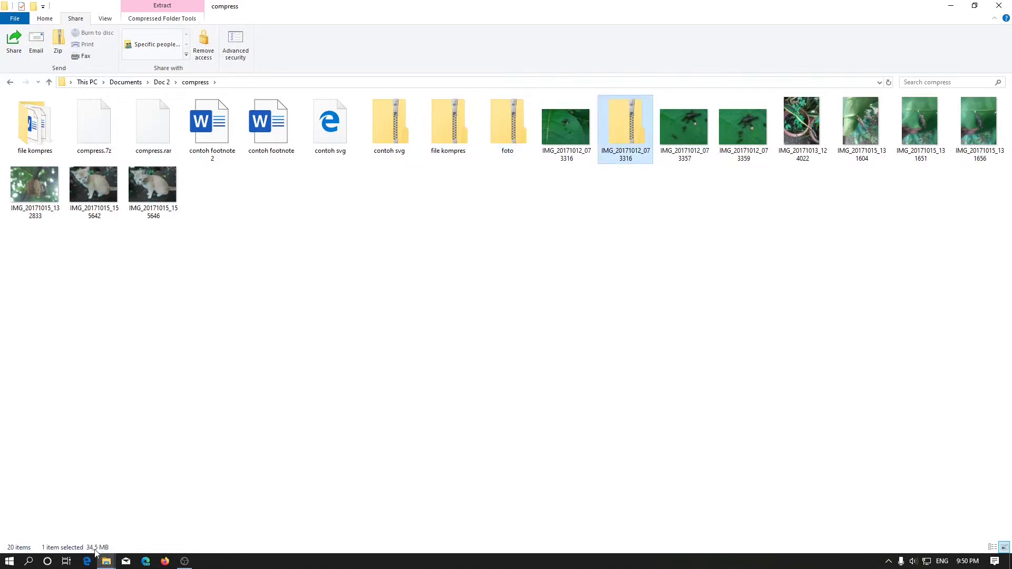
click(503, 117)
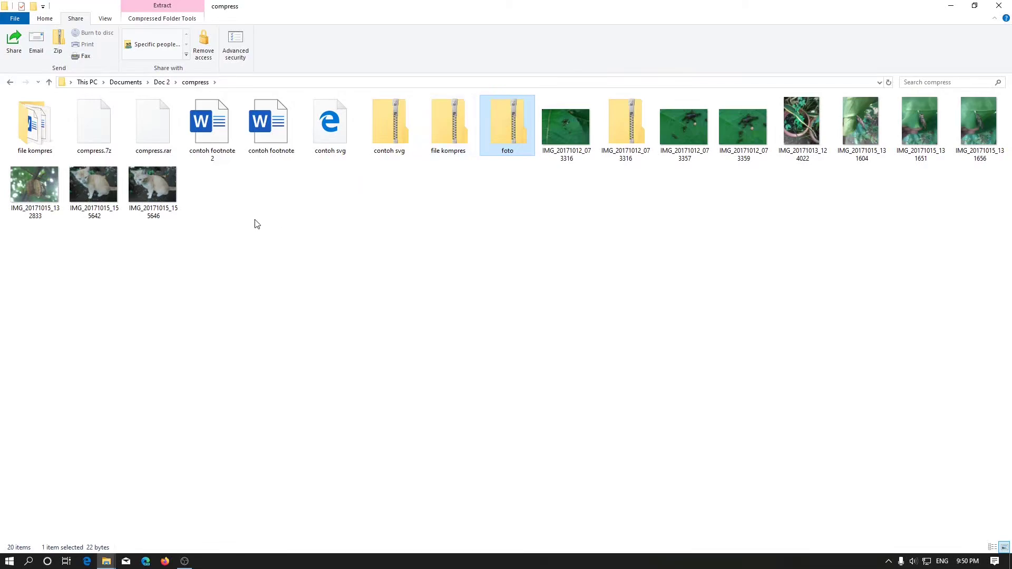
drag(208, 206, 309, 97)
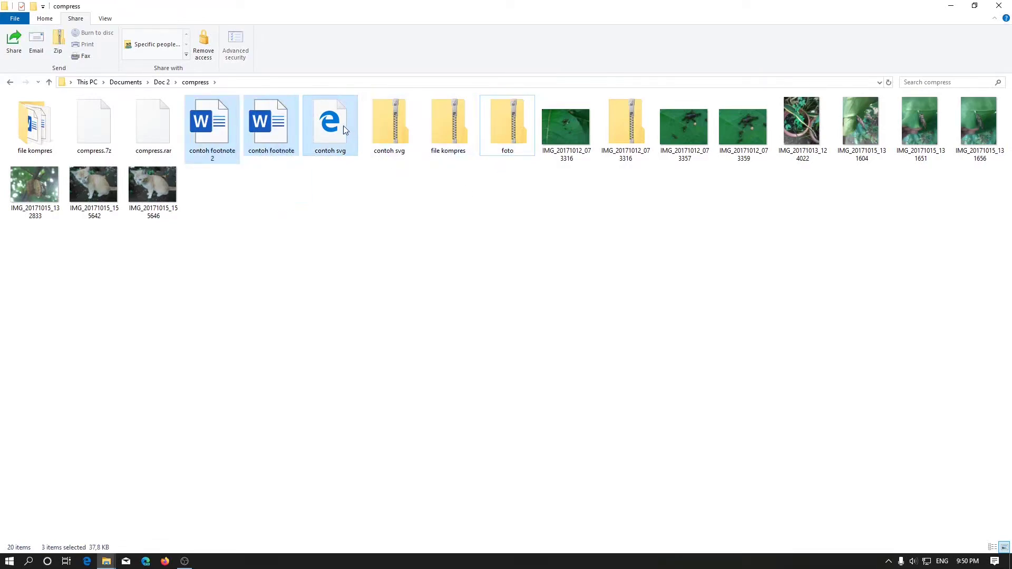
drag(326, 120, 516, 118)
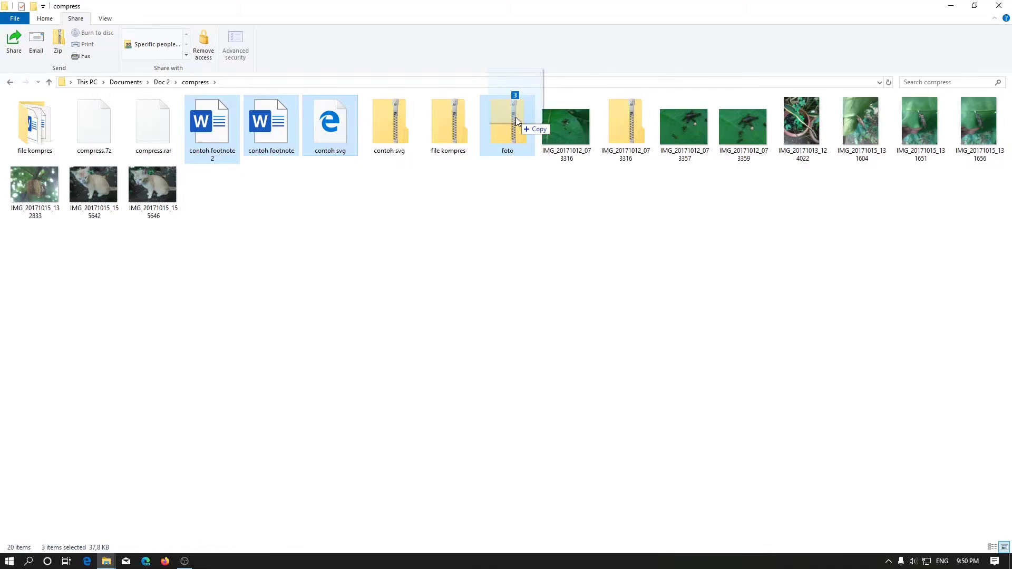
drag(515, 117, 515, 117)
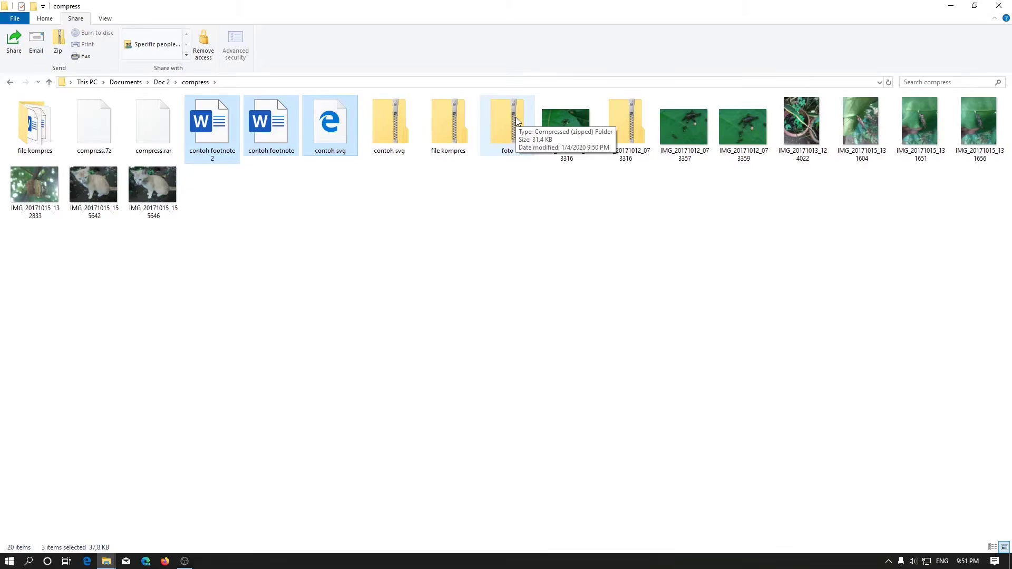
double_click(516, 117)
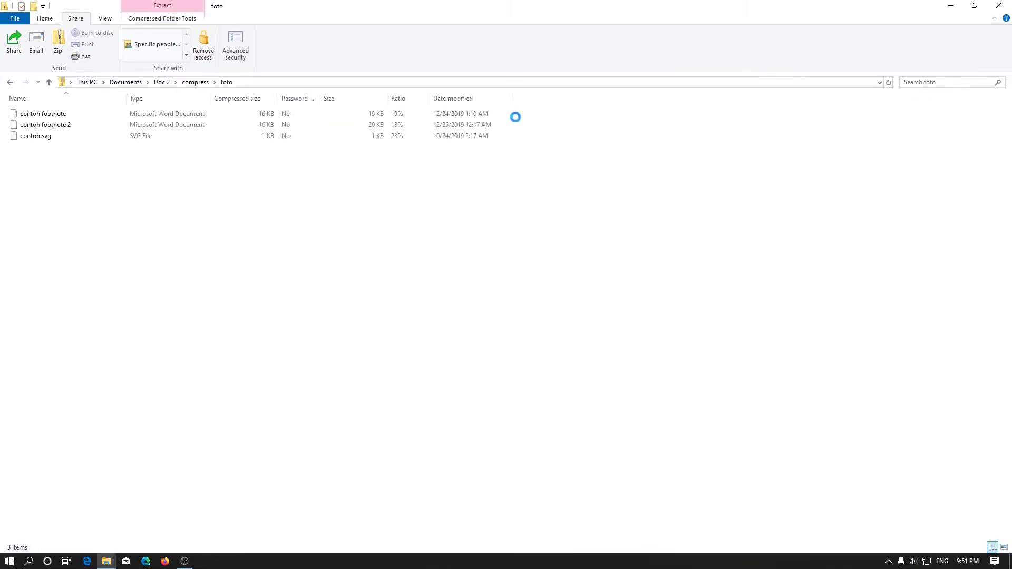
Step: View the contoh footnote document from the foto archive in Word, and return to the compress folder in File Explorer
double_click(127, 119)
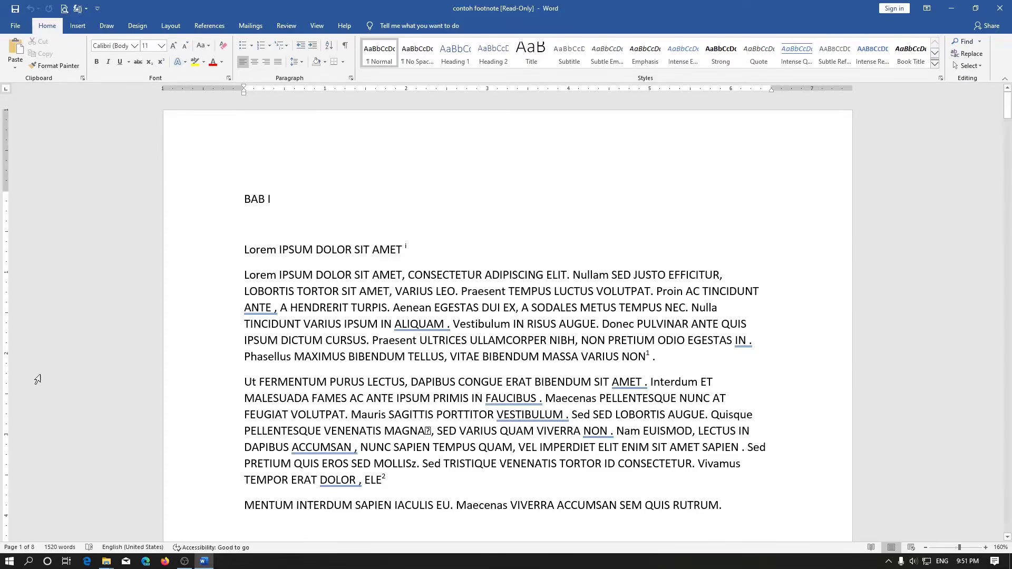
mouse_move(106, 561)
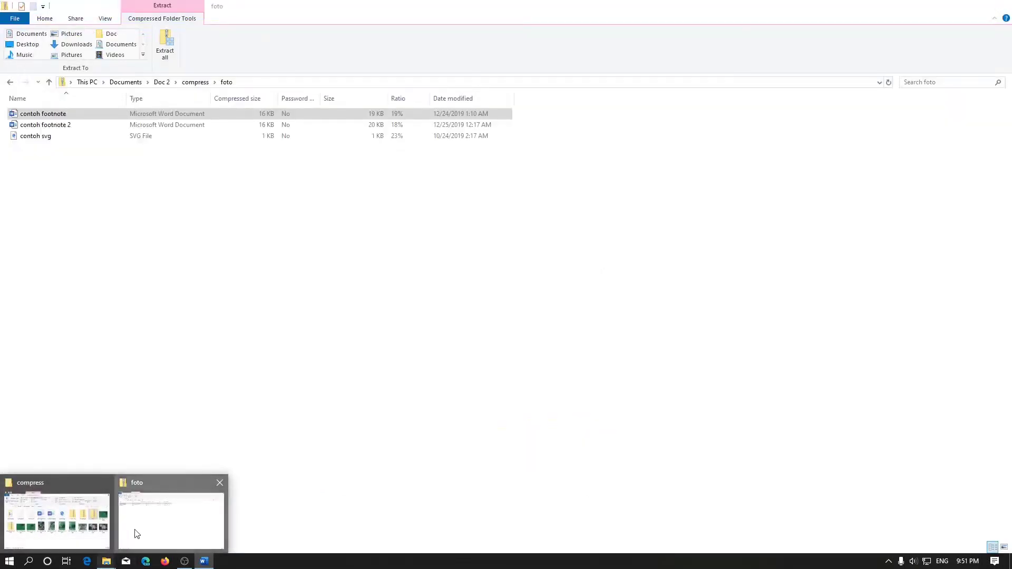
click(137, 534)
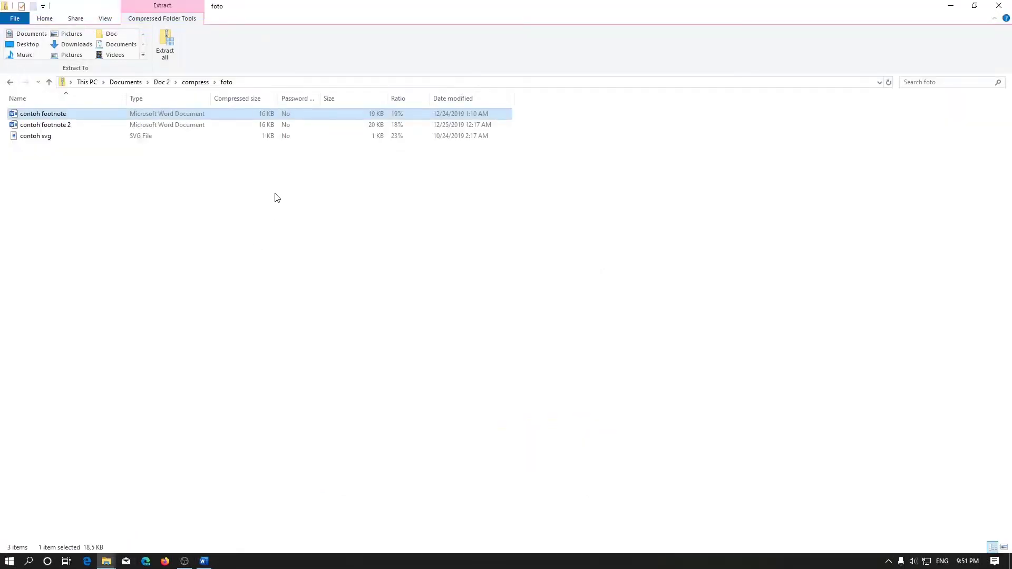
key(alt+Left)
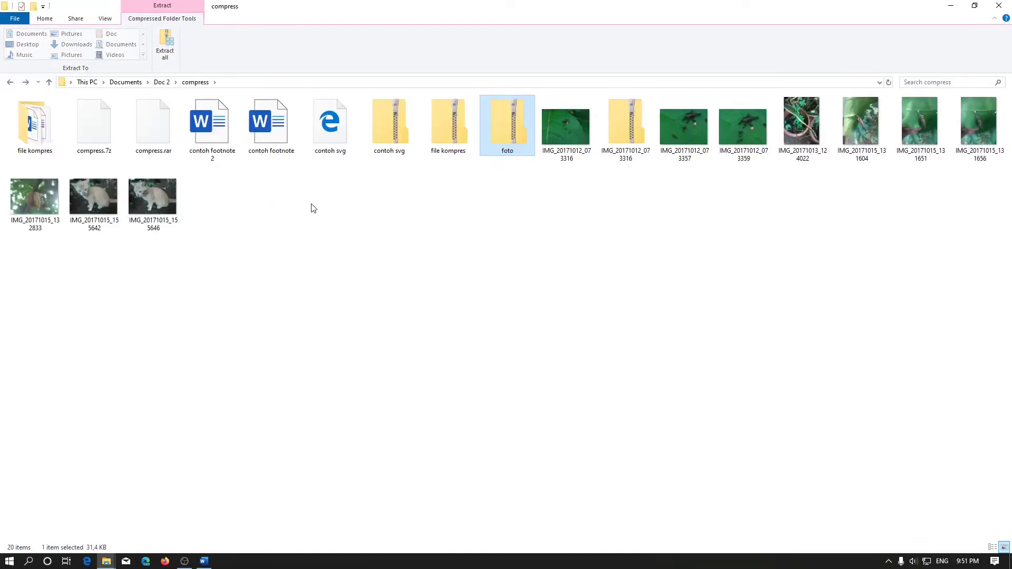
Step: Open the IMG_20171012_073316 archive and browse its photos from IMG_20171012_073359 to IMG_20171015_155646, and return to the compress folder
double_click(631, 126)
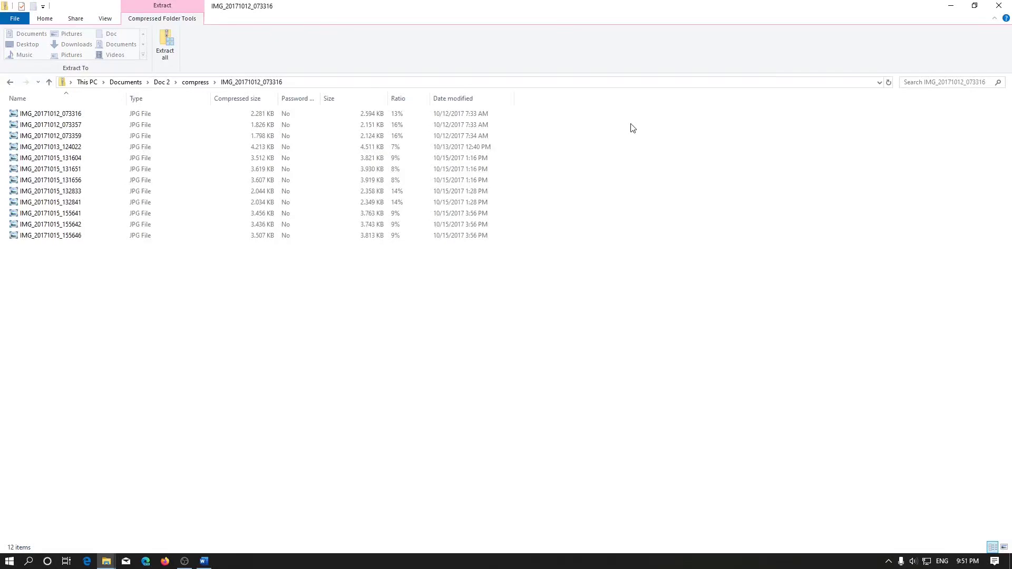
click(45, 136)
double_click(45, 135)
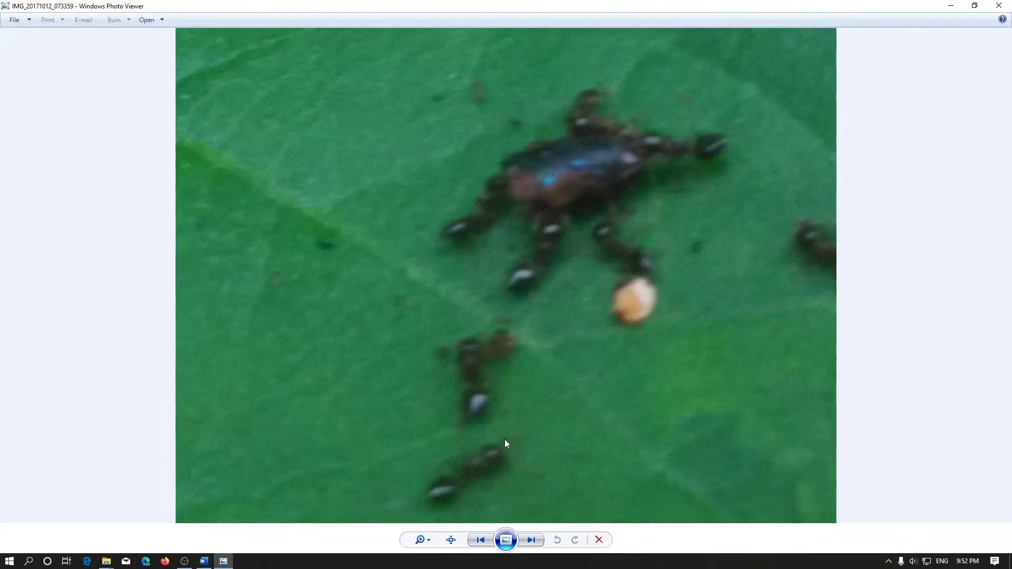
key(Right)
key(Right)
key(Right)
key(Right)
key(Right)
key(Right)
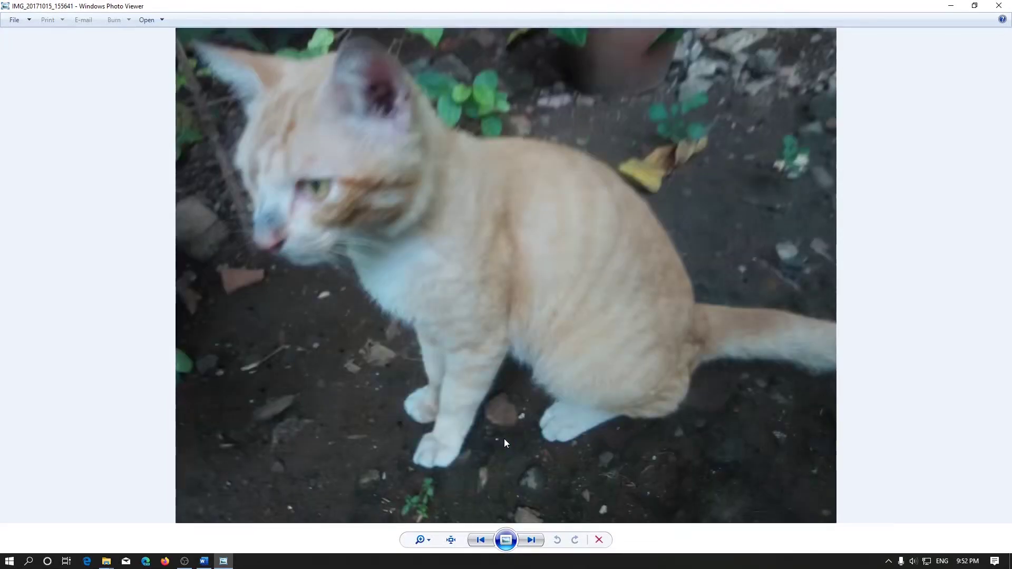
key(Right)
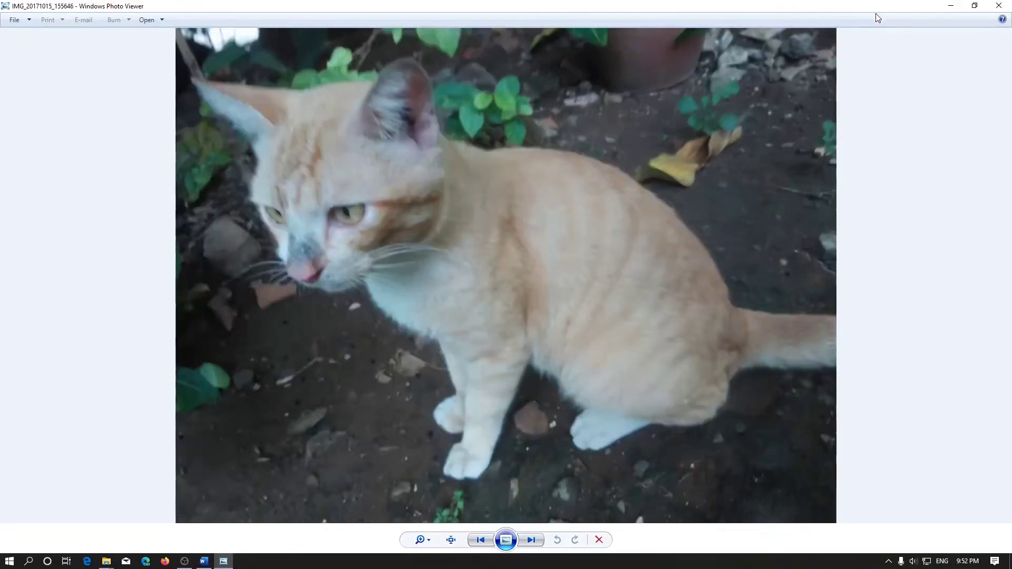
click(998, 5)
key(BackSpace)
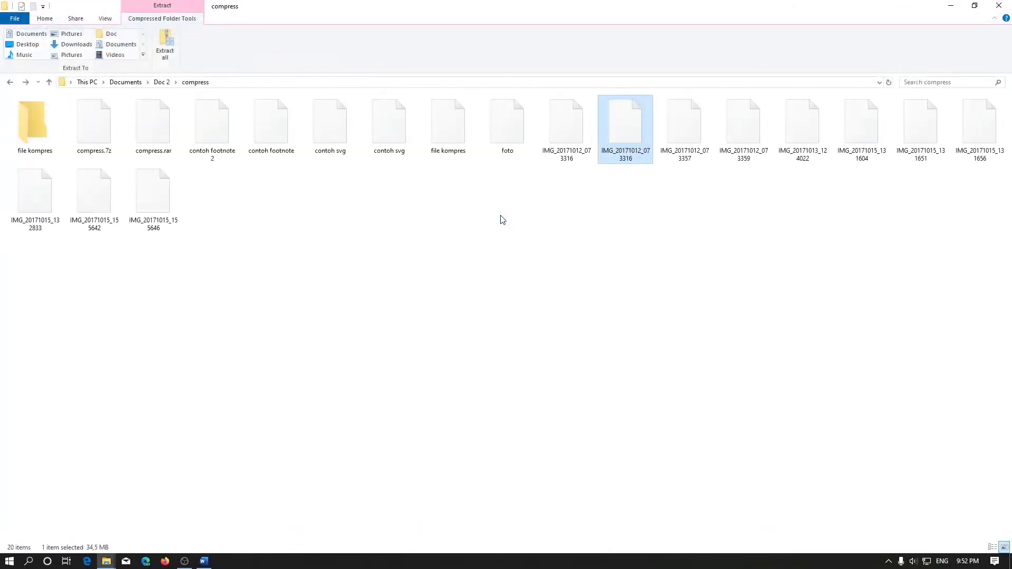
Step: View the contoh svg file from inside the foto archive in the browser and close it
double_click(507, 146)
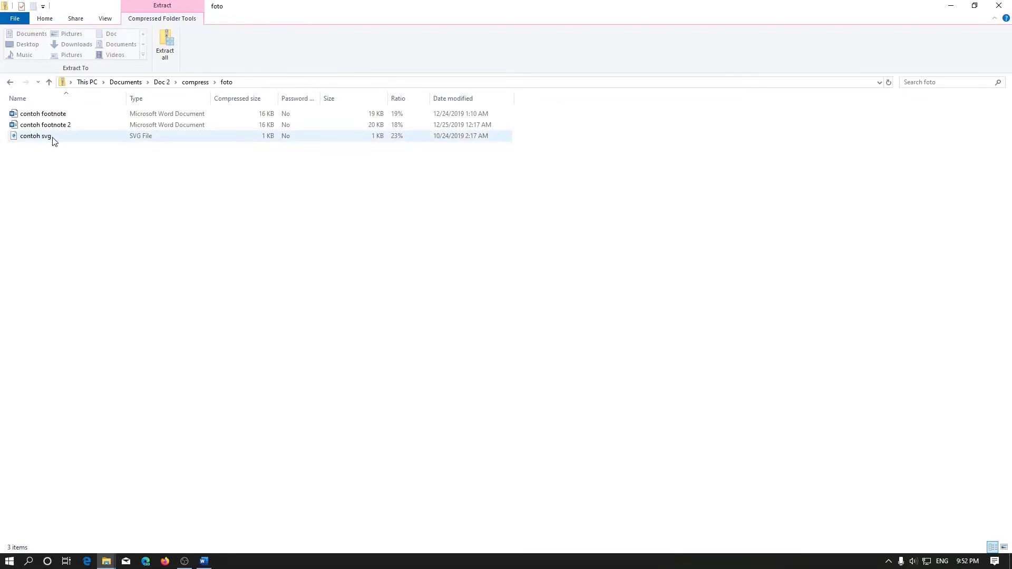
double_click(37, 136)
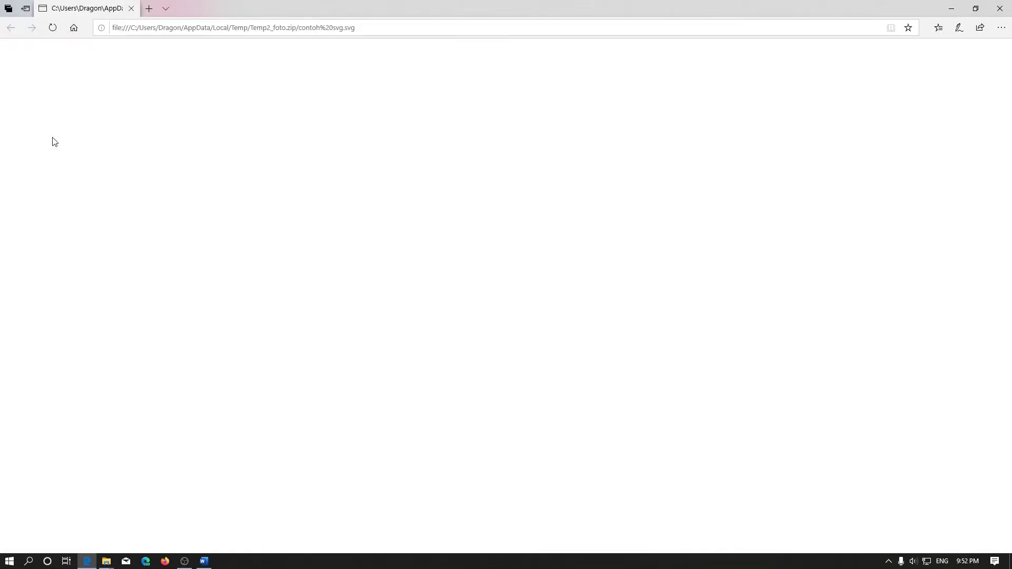
click(999, 9)
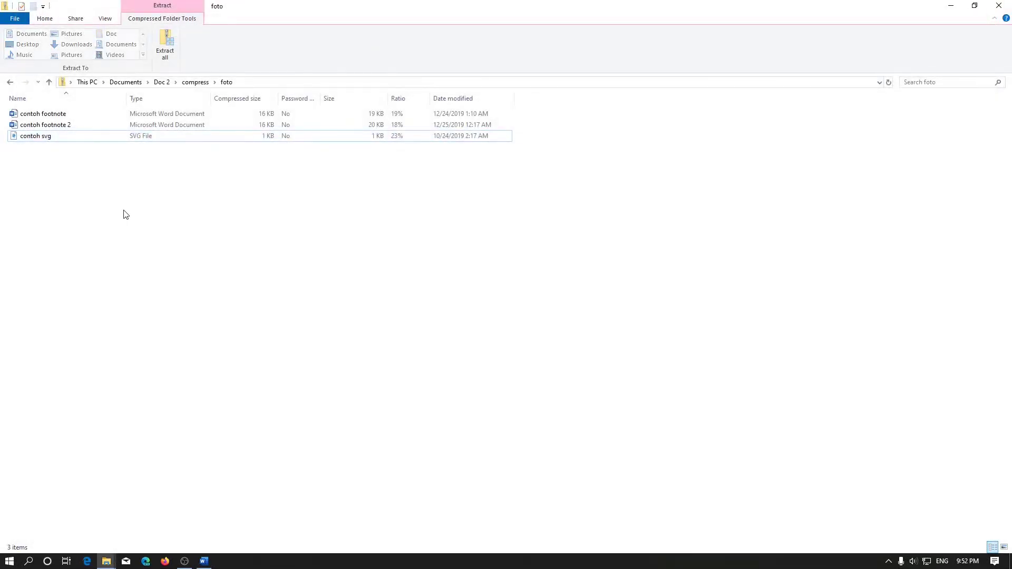
Step: Arrange the foto and compress windows side by side and copy IMG_20171012_073359, IMG_20171013_124022, IMG_20171015_131604 and IMG_20171015_131651 into the foto archive
drag(432, 4, 1010, 248)
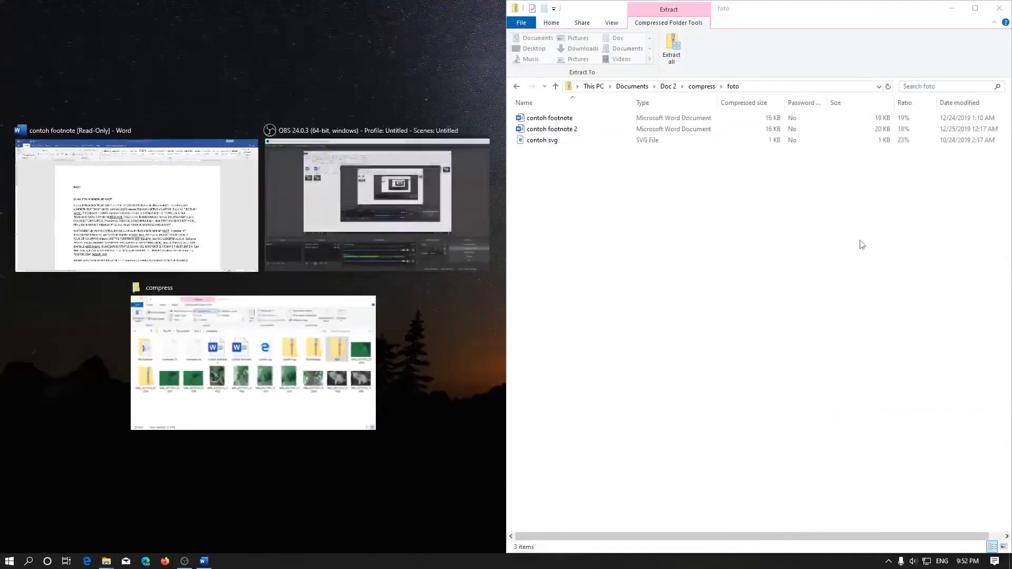
click(237, 365)
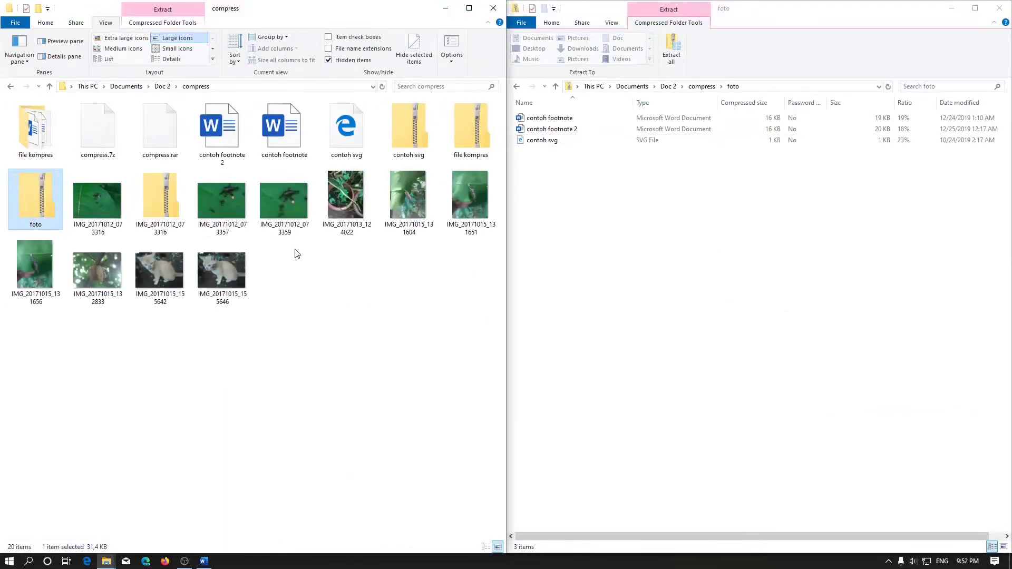
drag(288, 258, 765, 295)
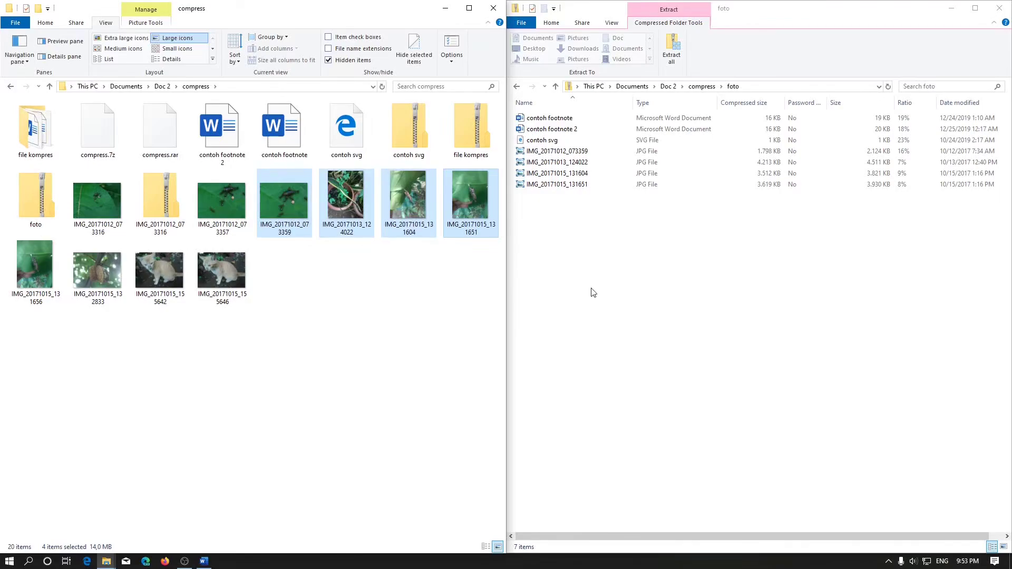
click(299, 293)
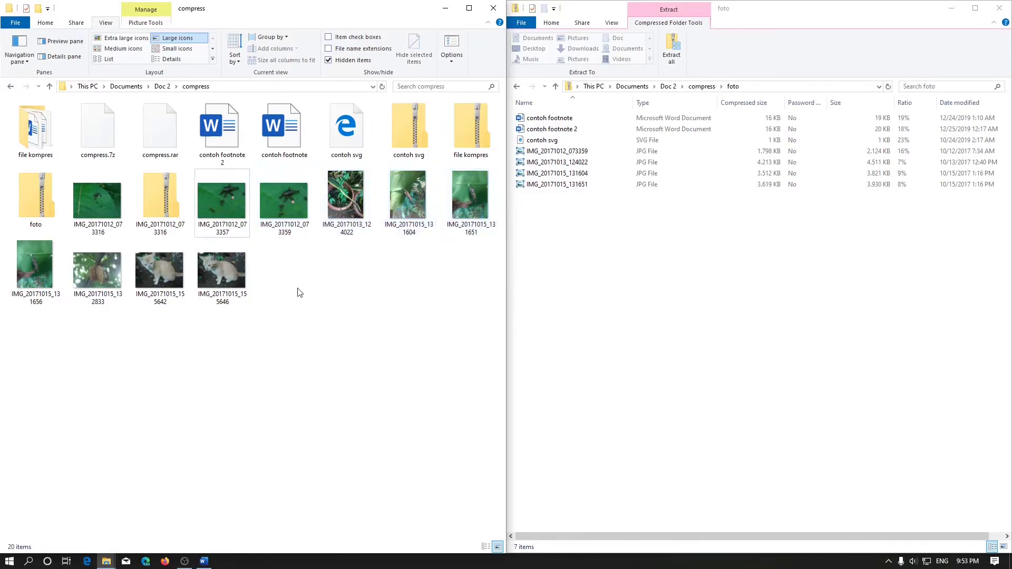
Step: Copy IMG_20171015_155646 from the compress folder and paste it into the foto archive
click(235, 276)
click(688, 275)
key(ctrl+v)
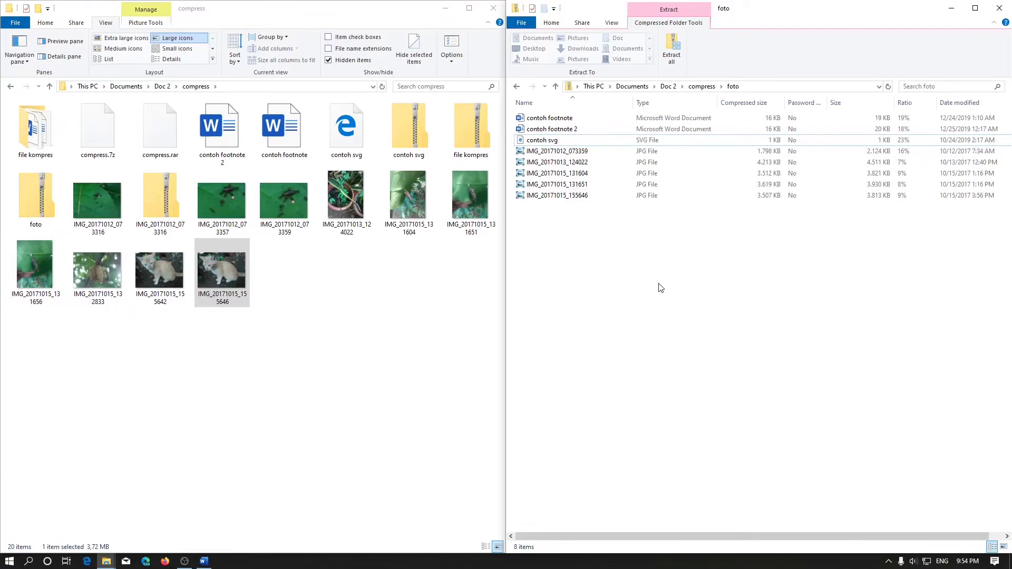
Step: Delete all files inside the foto archive and check the emptied archive in the compress folder
key(ctrl+a)
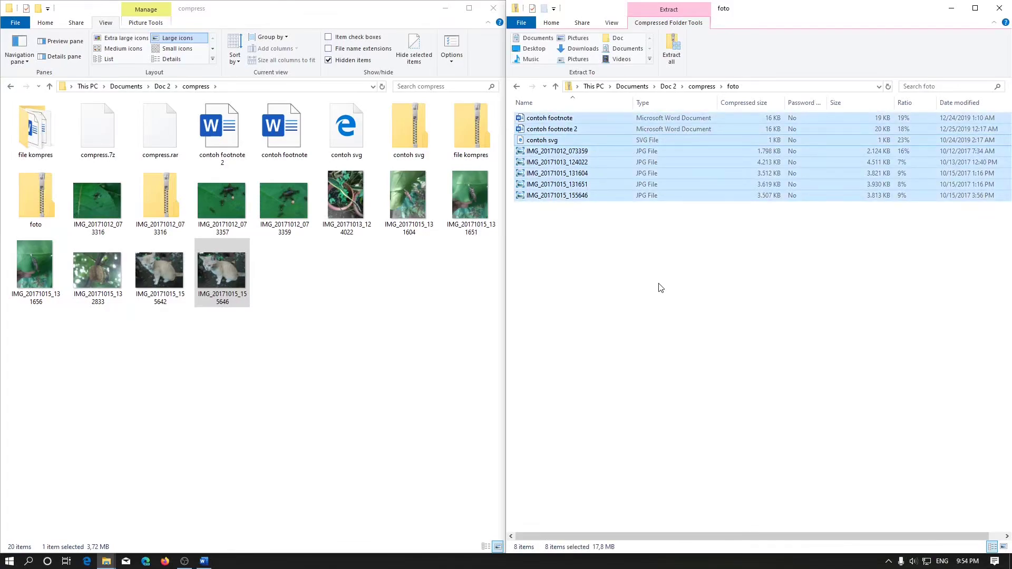
key(Delete)
key(Return)
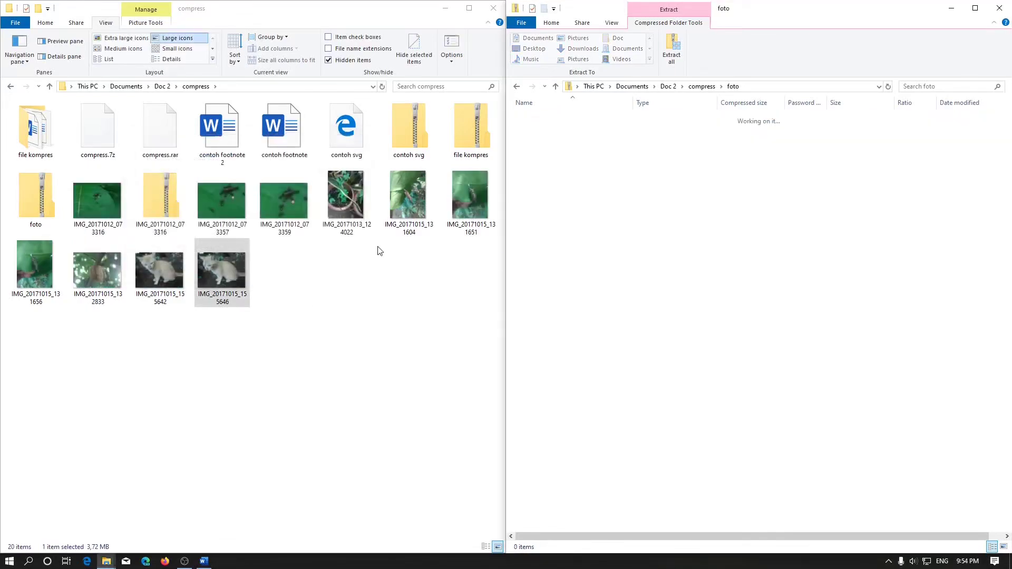
click(51, 202)
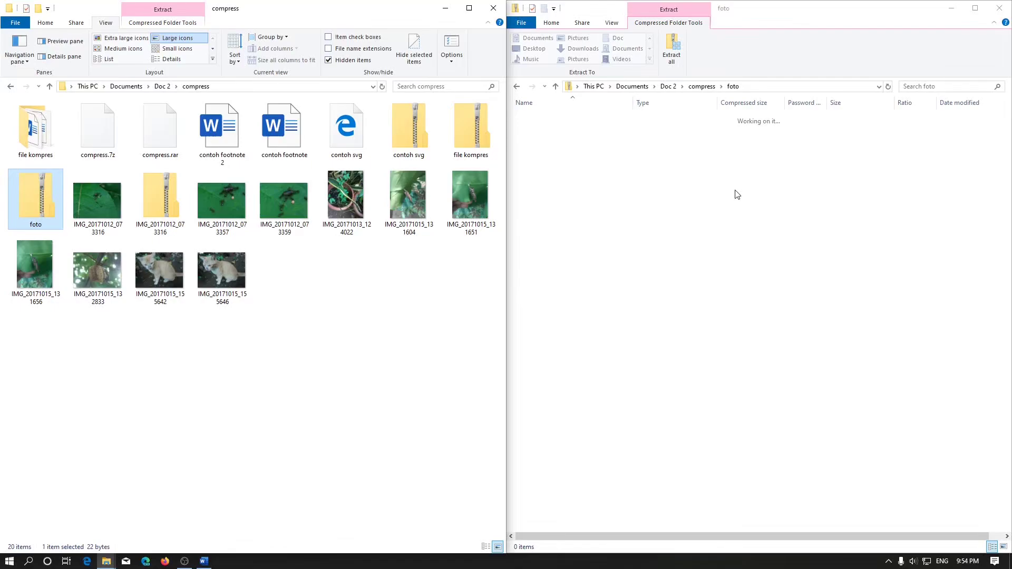
click(316, 287)
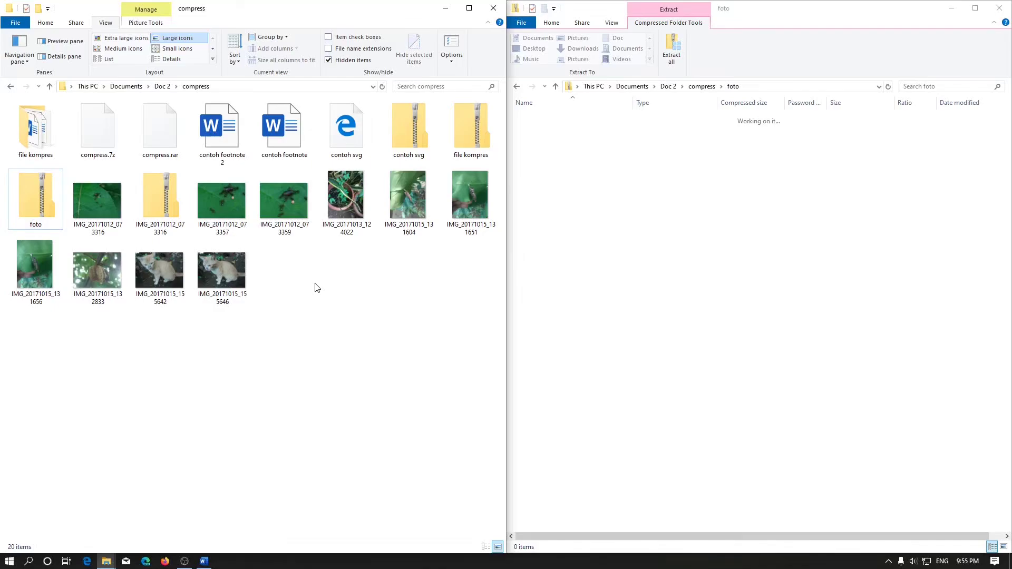
Step: Extract the contoh svg archive to its default contoh svg folder inside compress, and close the window showing the extracted files
right_click(404, 142)
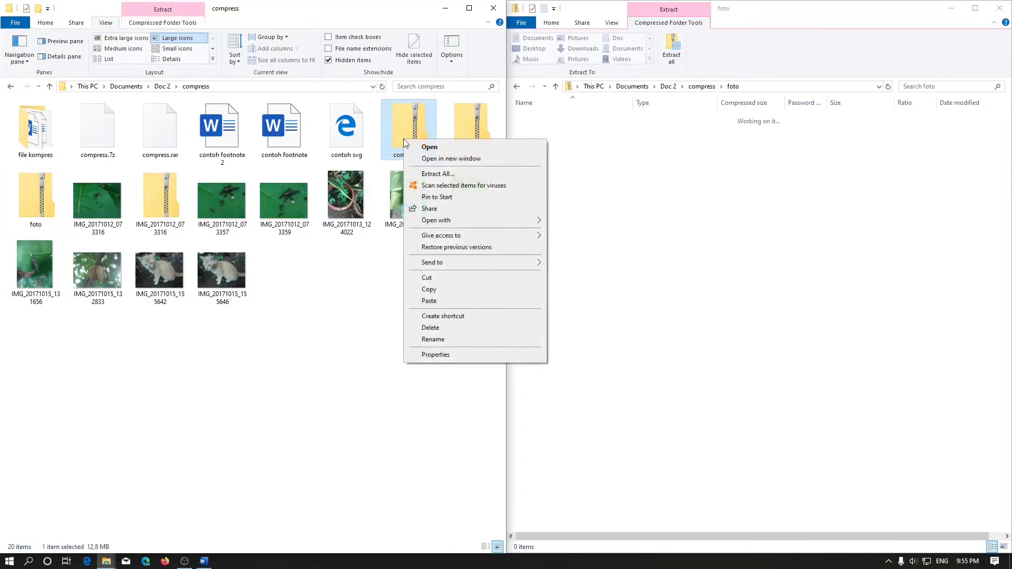
click(437, 174)
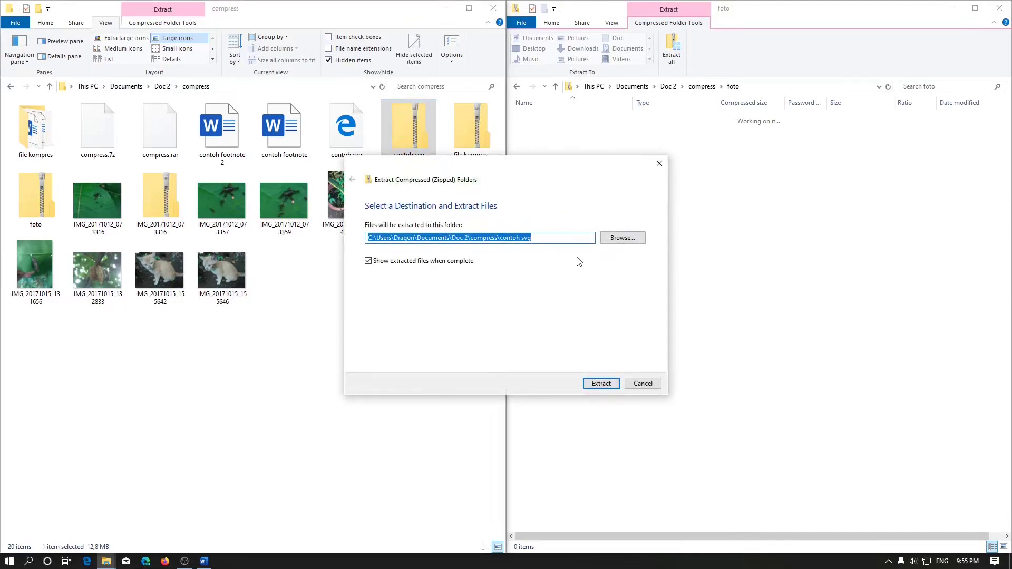
click(569, 242)
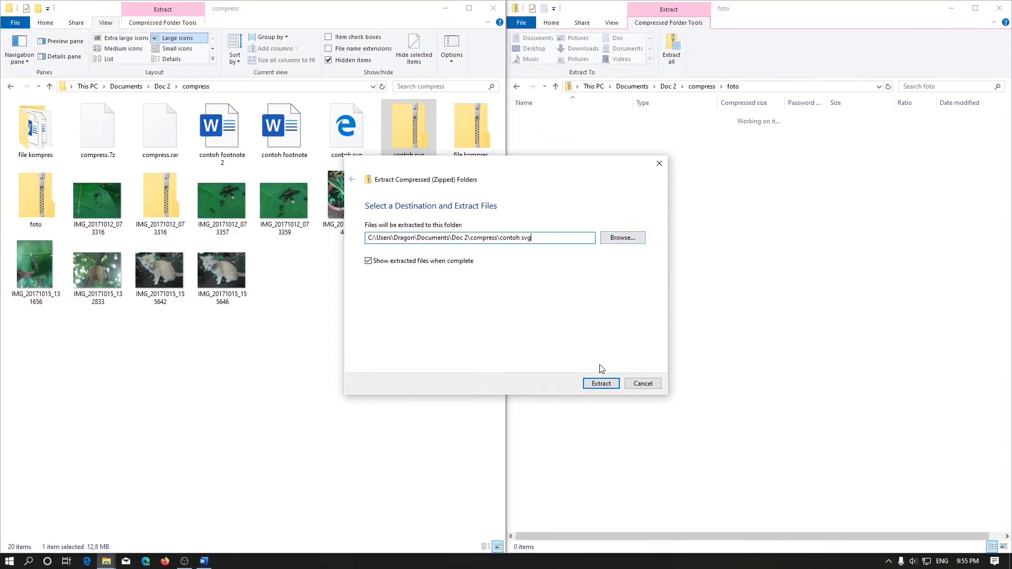
click(600, 383)
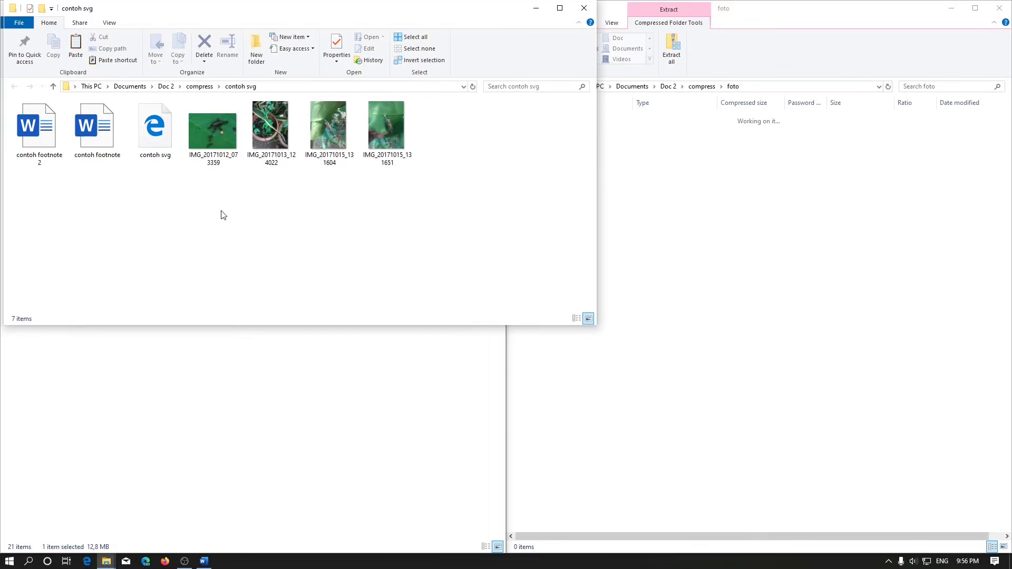
click(584, 8)
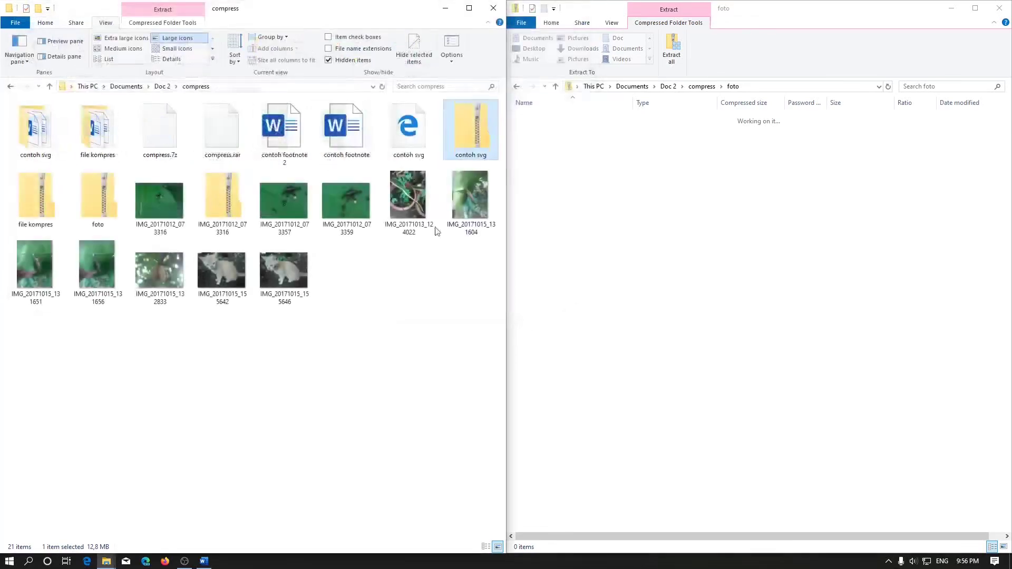
click(402, 343)
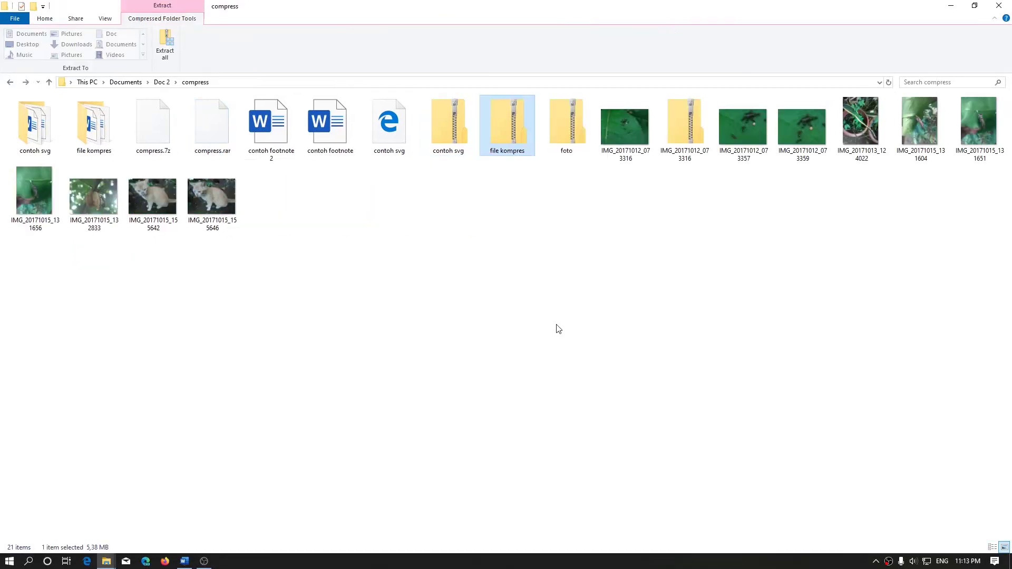
Step: Add every item in the compress folder except foto itself to the foto archive
key(ctrl+a)
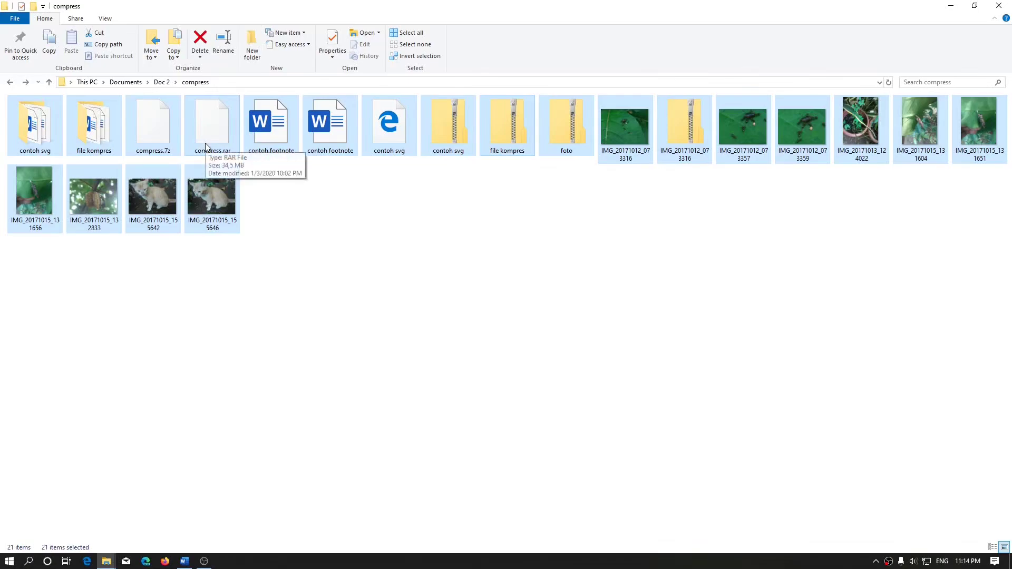
ctrl+click(556, 119)
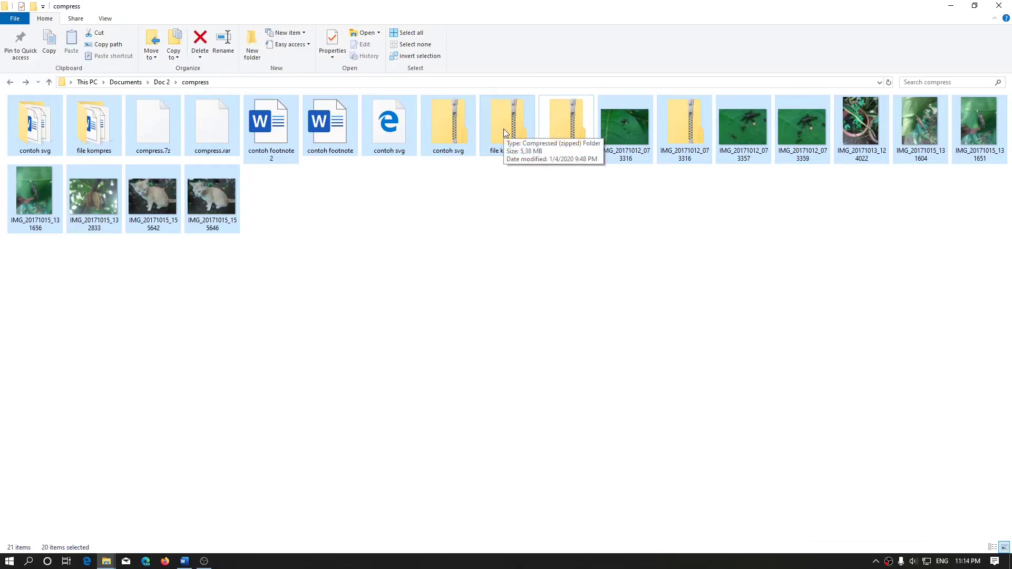
drag(504, 132, 572, 131)
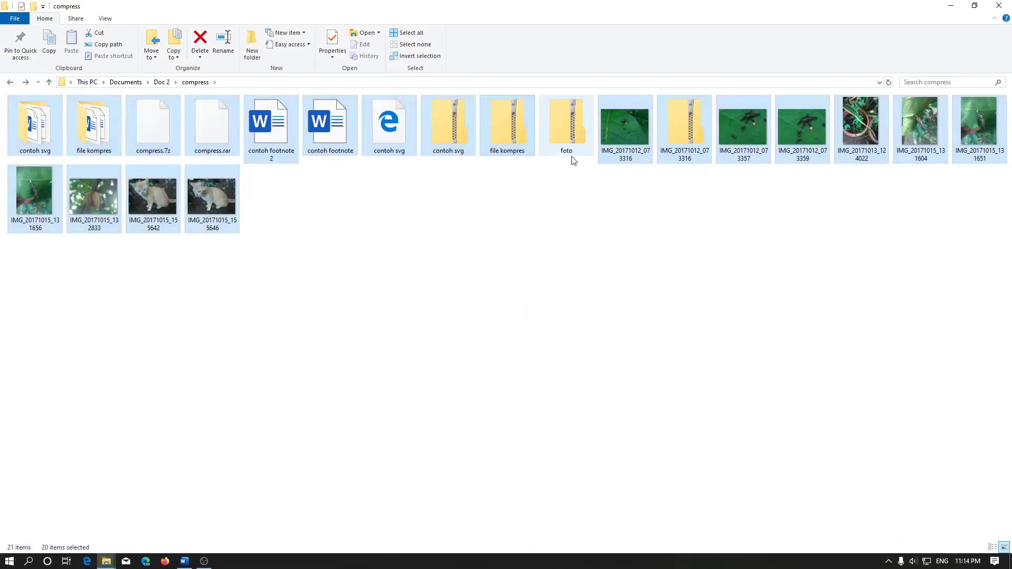
Step: Open the foto archive and start extracting all of its contents
double_click(567, 127)
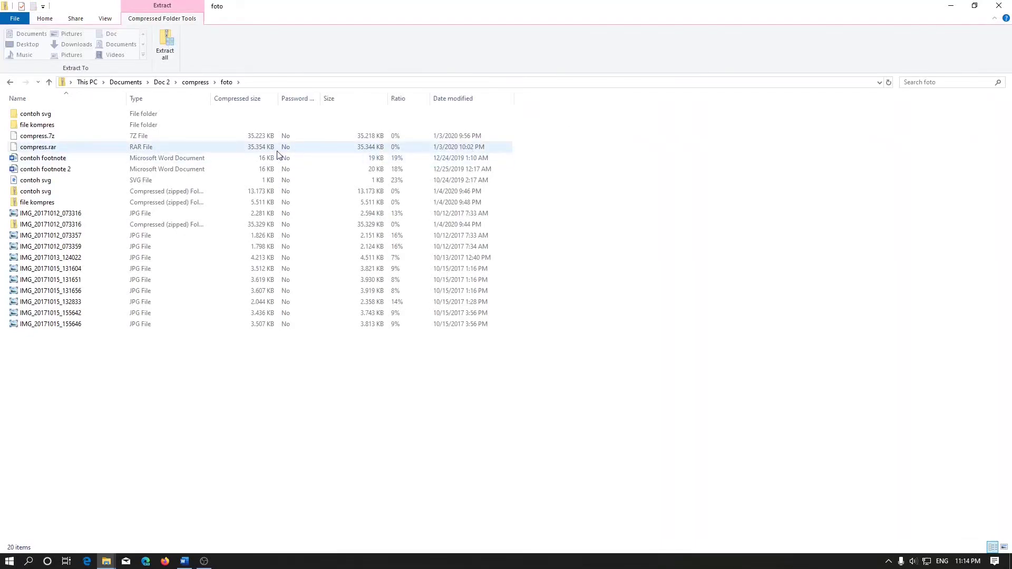
click(161, 43)
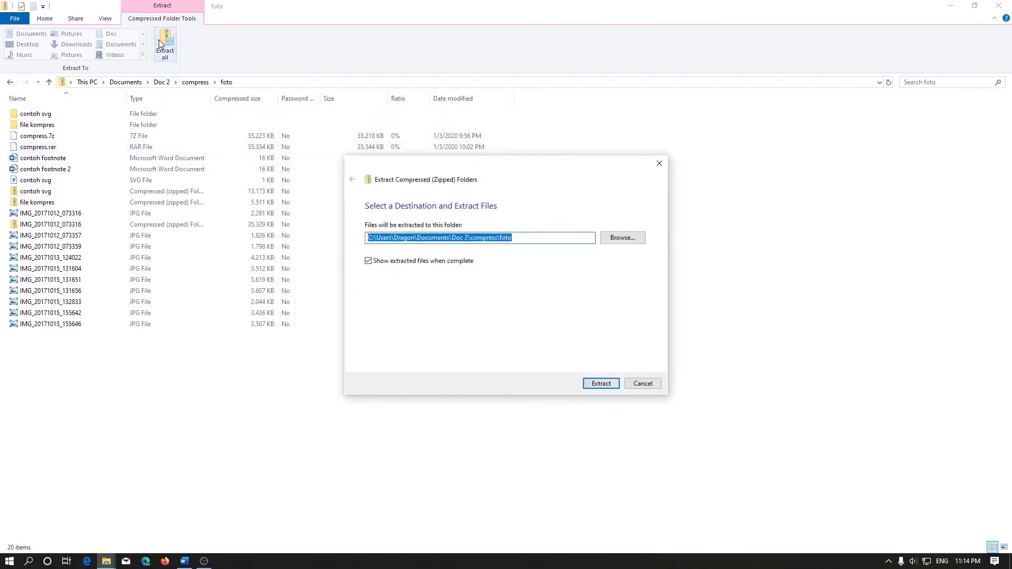